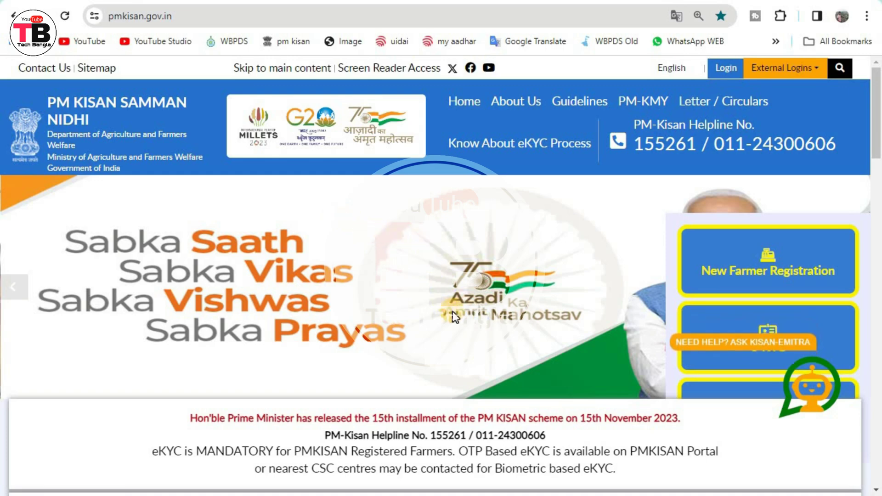
Scroll down to Farmers Corner, highlight its heading, and open the New Farmer Registration card.
scroll(413, 279, "down", 1)
scroll(413, 279, "down", 10)
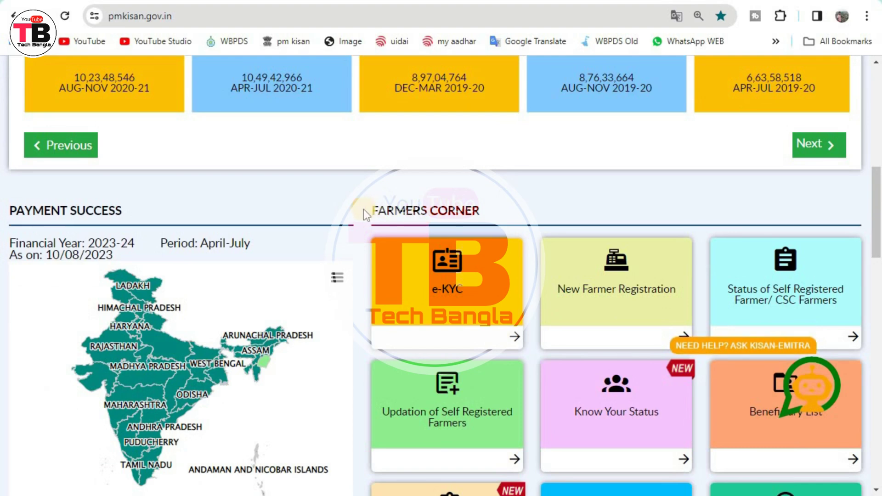
left_click_drag(363, 208, 502, 211)
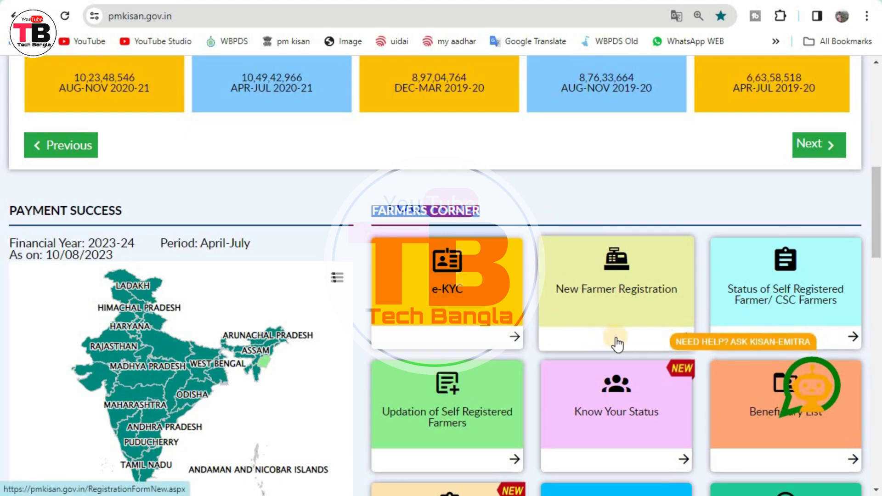
left_click(616, 339)
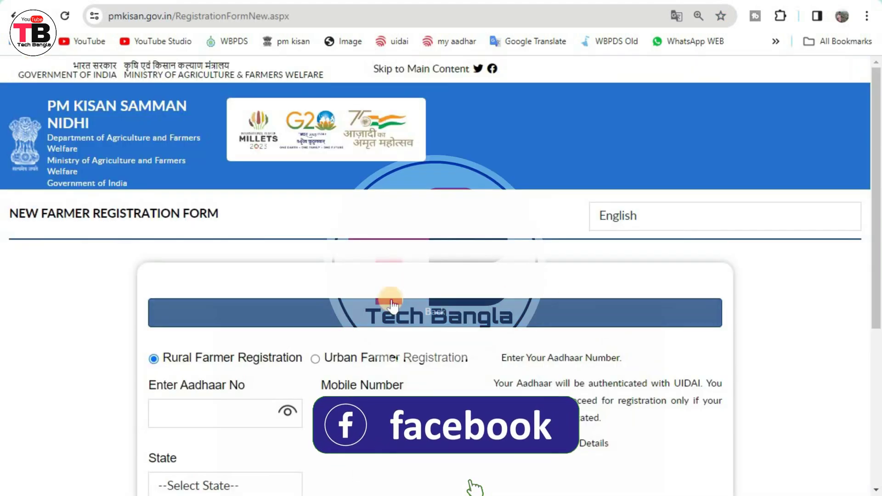
scroll(689, 449, "down", 3)
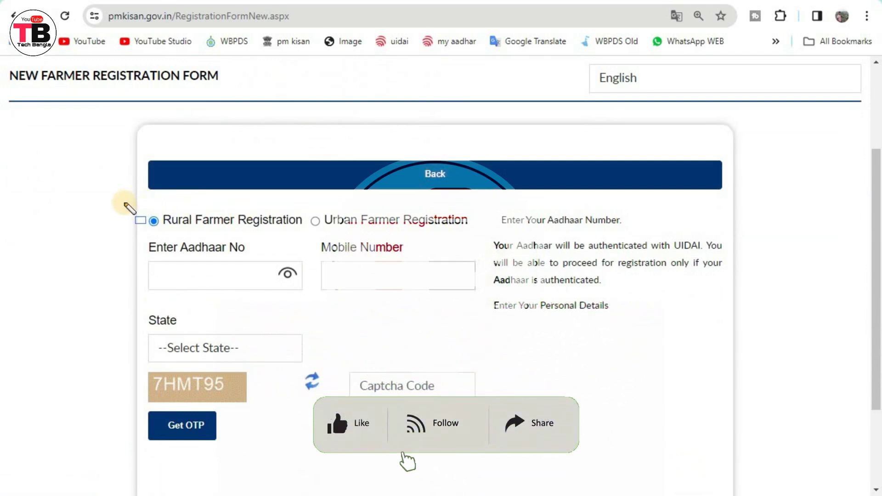
left_click_drag(130, 208, 245, 230)
mouse_move(304, 207)
left_mouse_down()
mouse_move(365, 225)
mouse_move(421, 225)
left_mouse_up()
left_click_drag(476, 234, 471, 229)
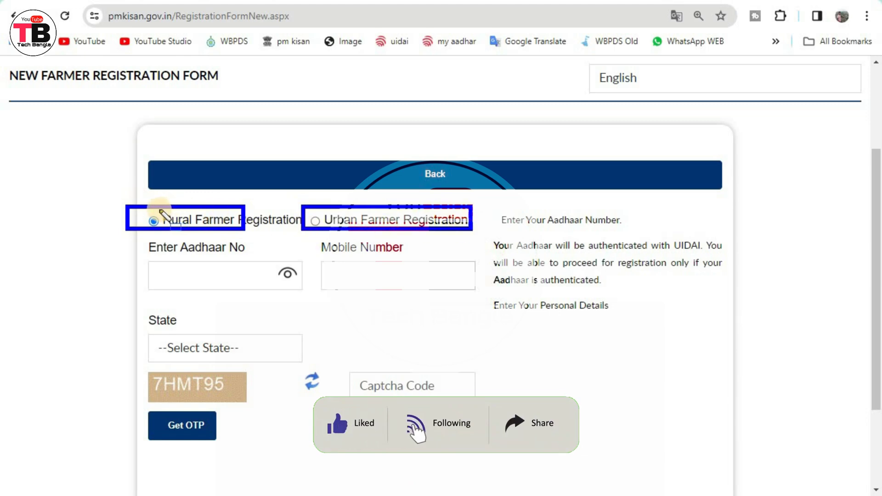
left_click_drag(292, 194, 389, 231)
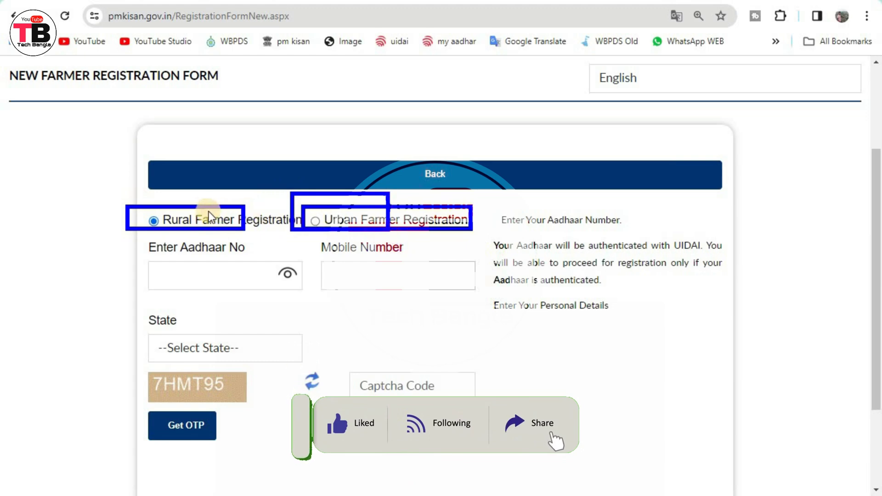
left_click_drag(124, 199, 275, 229)
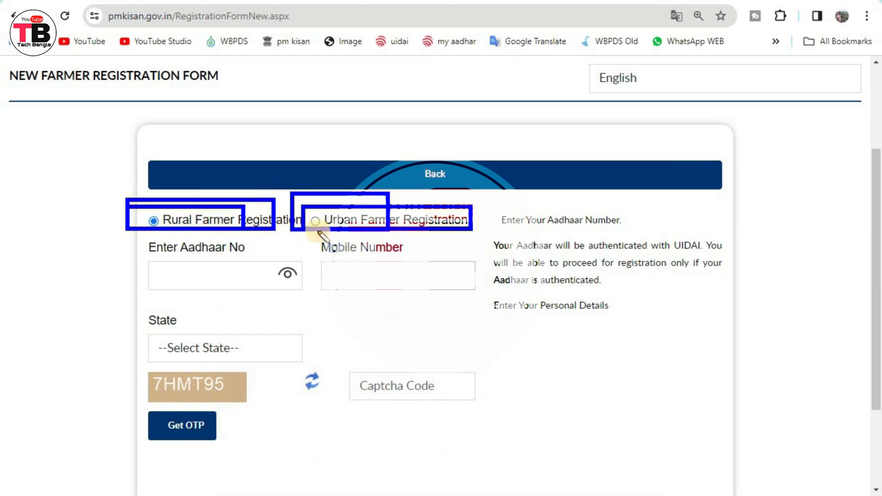
left_click_drag(145, 263, 275, 289)
mouse_move(312, 258)
left_mouse_down()
mouse_move(318, 268)
mouse_move(404, 290)
mouse_move(461, 289)
left_mouse_up()
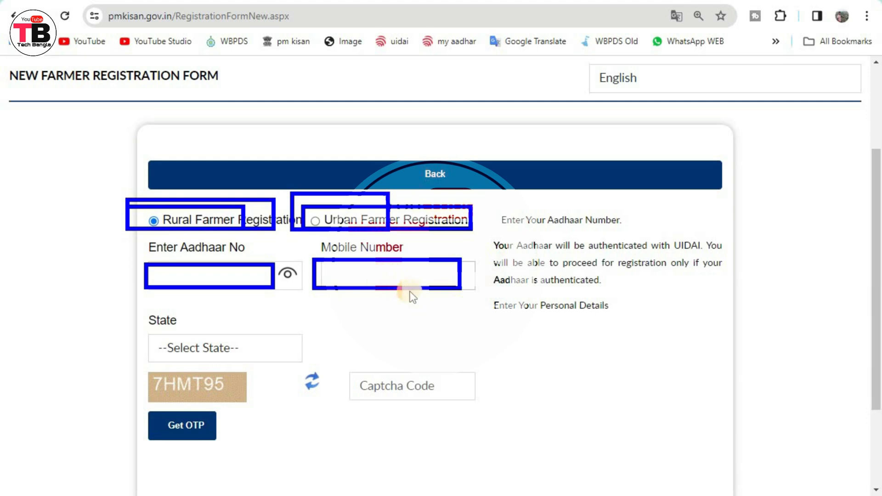
left_click_drag(145, 329, 285, 351)
left_click_drag(141, 364, 253, 398)
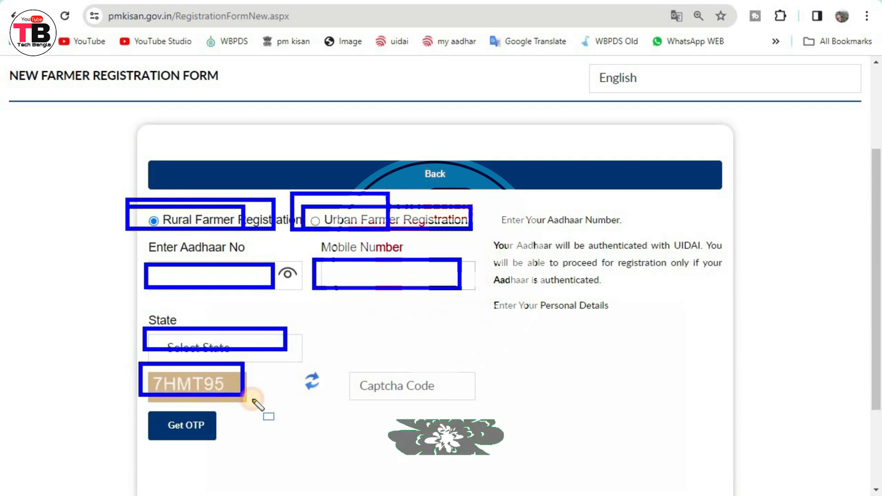
left_click_drag(351, 366, 458, 398)
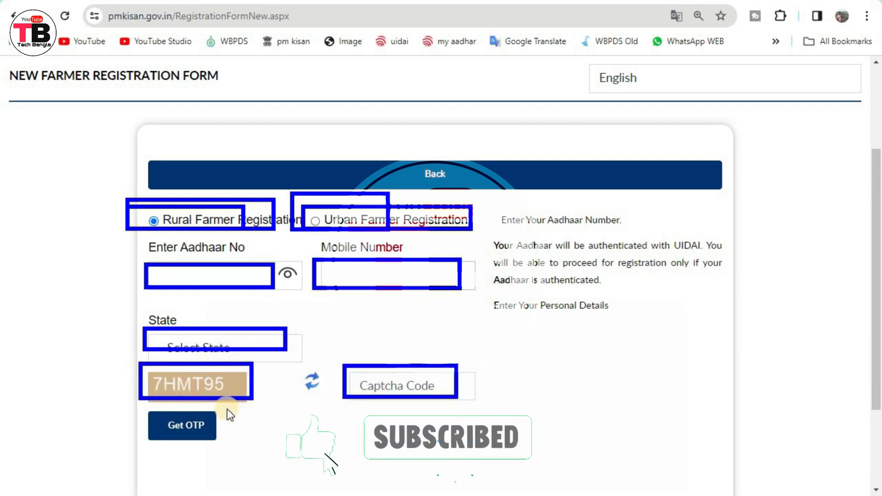
left_click_drag(141, 410, 224, 440)
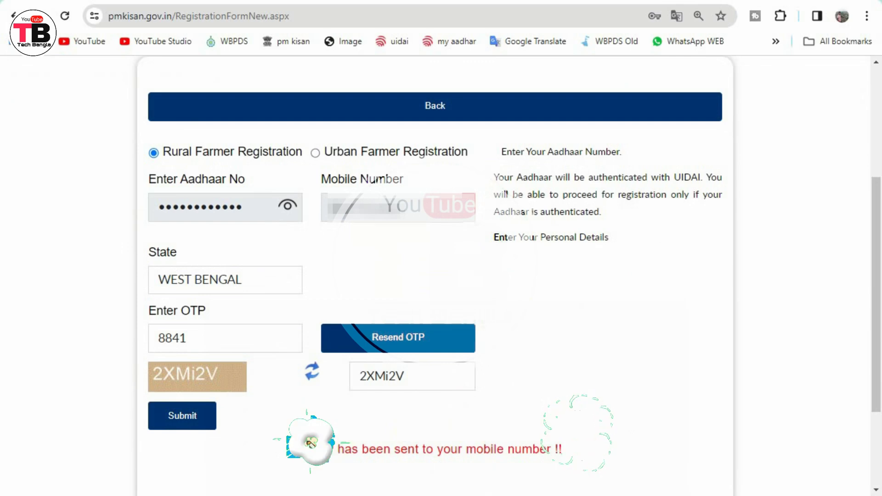
Outline the OTP-sent message, mobile field, entered OTP, captcha and answer, then clear the outlines.
mouse_move(292, 427)
left_mouse_down()
mouse_move(408, 469)
mouse_move(598, 469)
left_mouse_up()
mouse_move(316, 189)
left_mouse_down()
mouse_move(378, 233)
mouse_move(436, 223)
left_mouse_up()
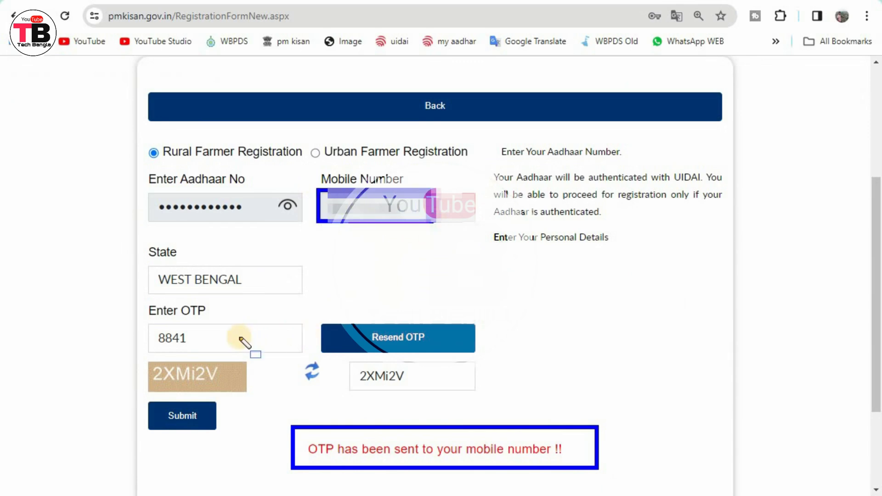
left_click_drag(135, 324, 218, 343)
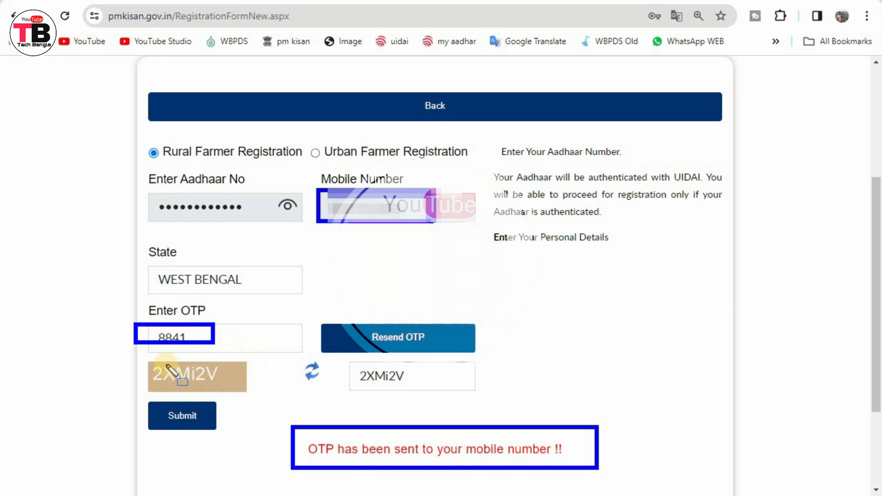
left_click_drag(135, 359, 241, 391)
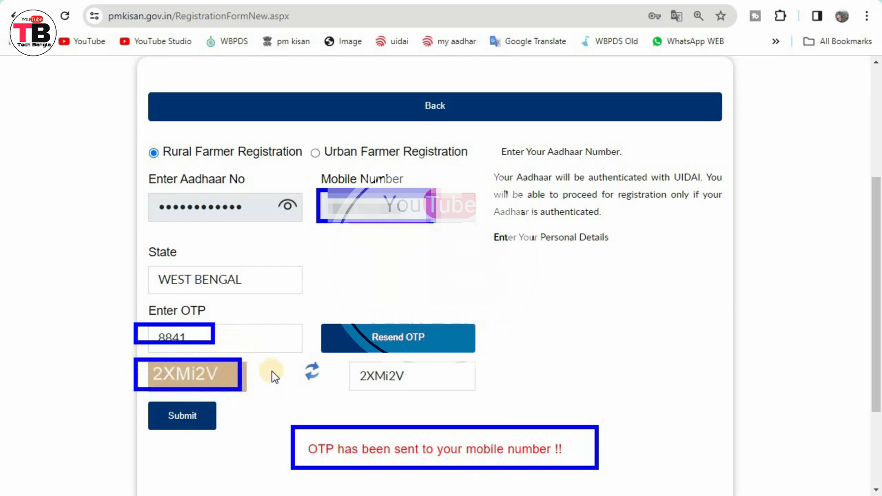
left_click_drag(348, 357, 472, 395)
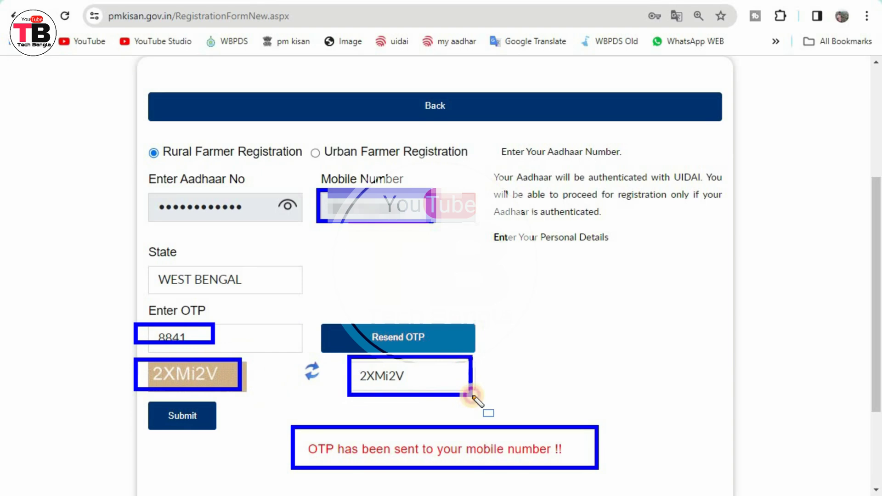
left_click_drag(133, 404, 307, 444)
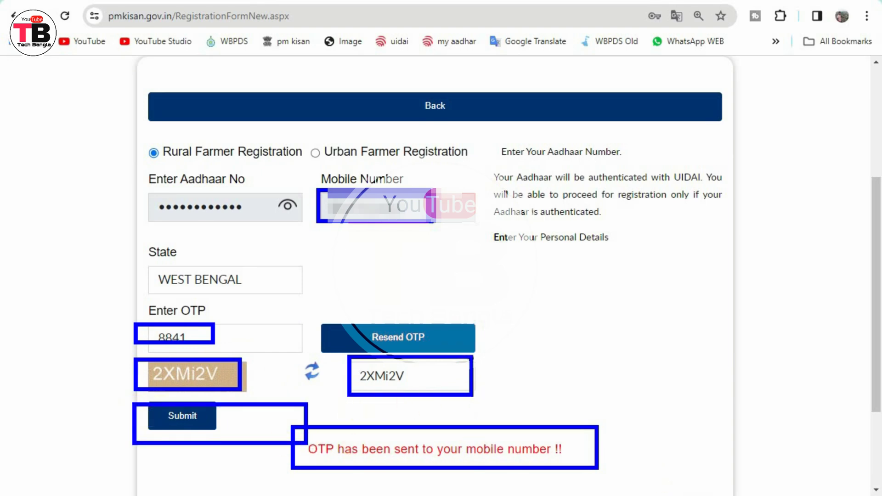
key("Escape")
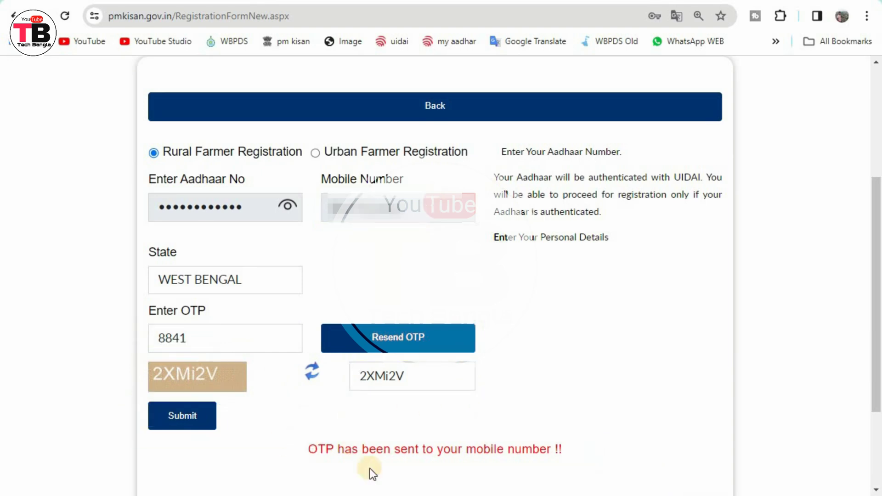
Submit the OTP and captcha, then outline the Aadhaar mobile OTP entry and refreshed captcha.
left_click(198, 429)
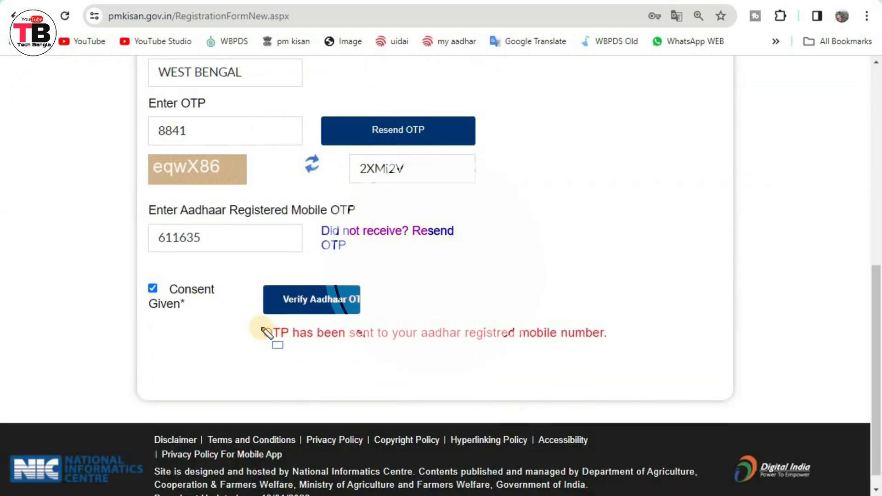
mouse_move(261, 329)
left_mouse_down()
mouse_move(451, 366)
mouse_move(646, 352)
left_mouse_up()
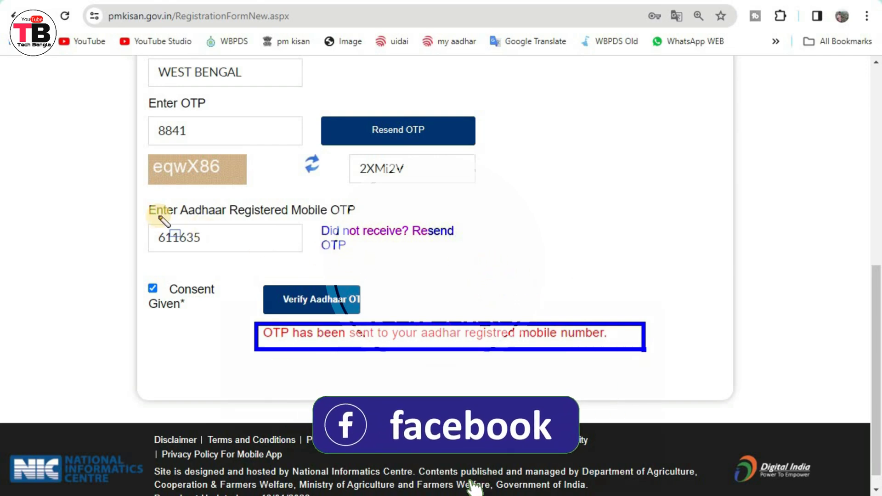
left_click_drag(140, 218, 288, 256)
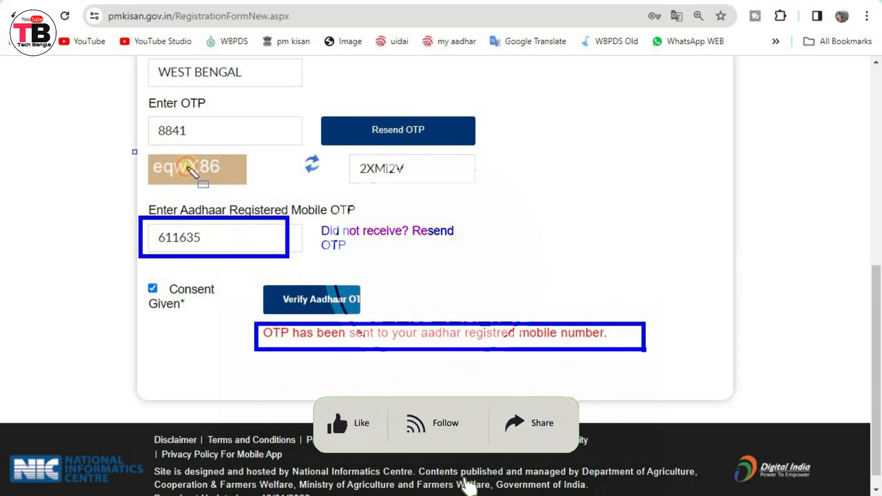
left_click_drag(134, 151, 274, 188)
mouse_move(346, 152)
left_mouse_down()
mouse_move(444, 193)
mouse_move(436, 186)
left_mouse_up()
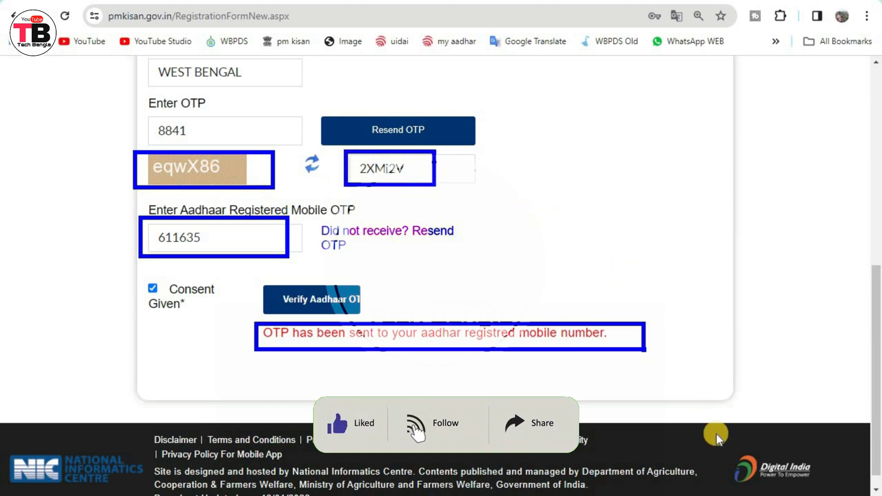
key("Escape")
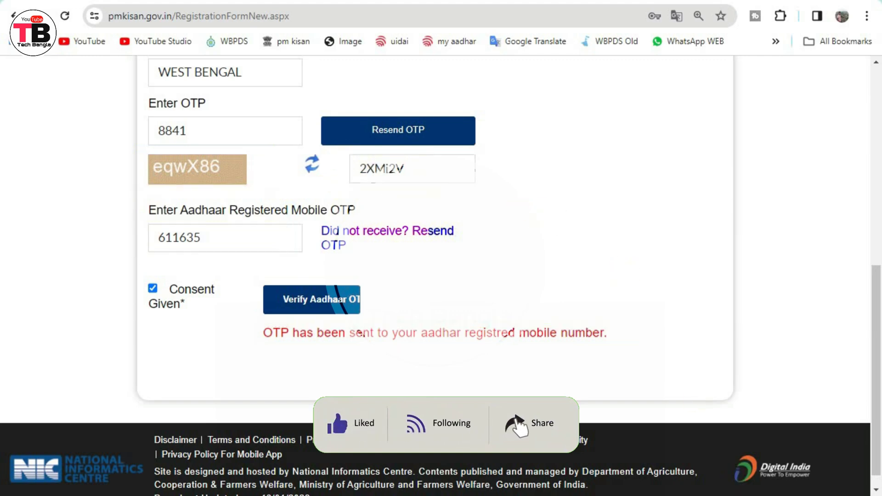
Replace the outdated captcha answer with eqwX86 and verify the Aadhaar OTP.
key("ctrl+a")
type("eqwX86")
left_click(326, 303)
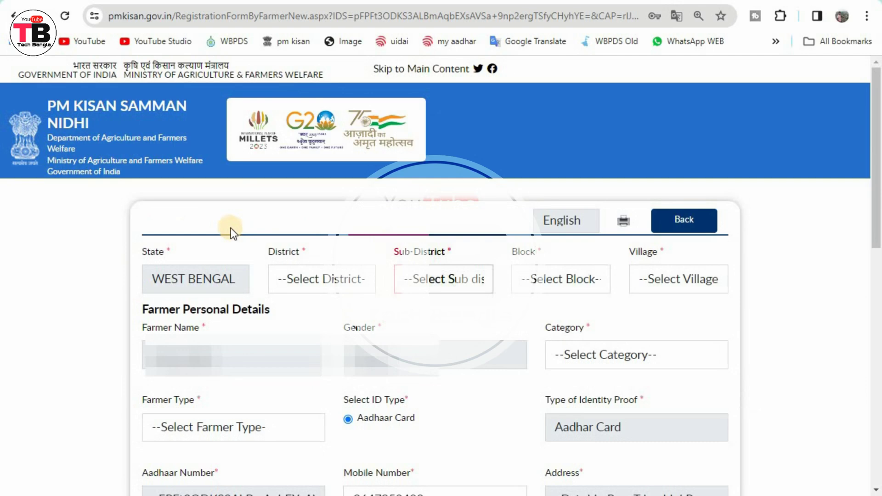
Set District to MURSHIDABAD, Sub-District to Nawda and Block to NAWDA.
left_click(313, 278)
scroll(364, 148, "down", 2)
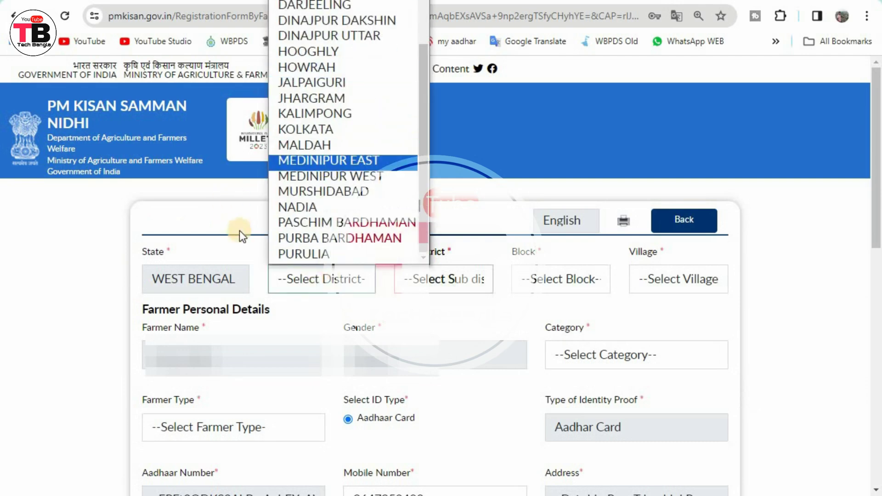
left_click(371, 191)
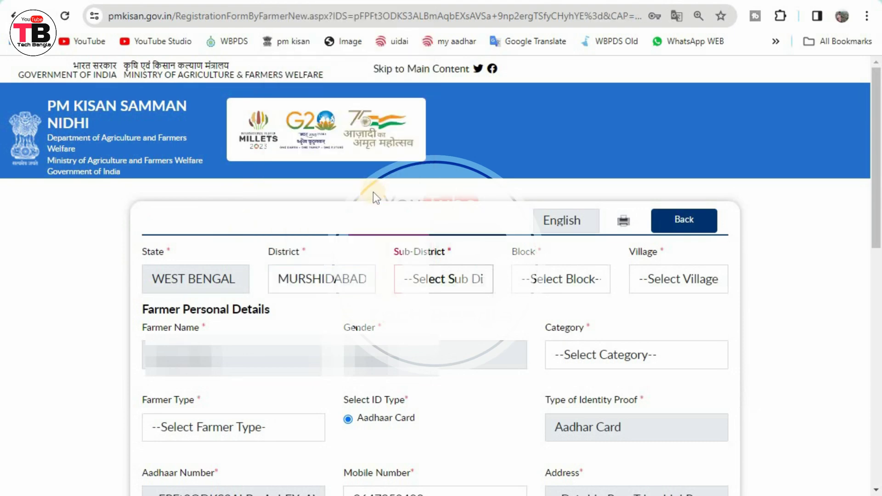
left_click(452, 280)
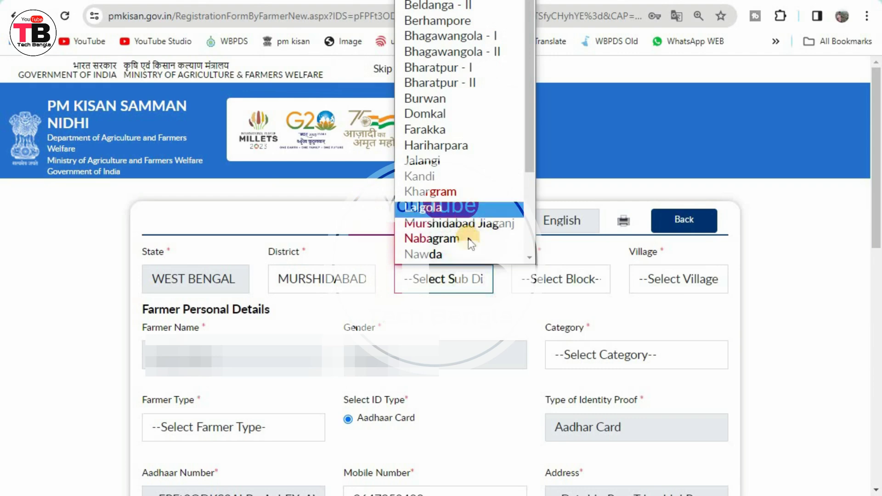
left_click(451, 254)
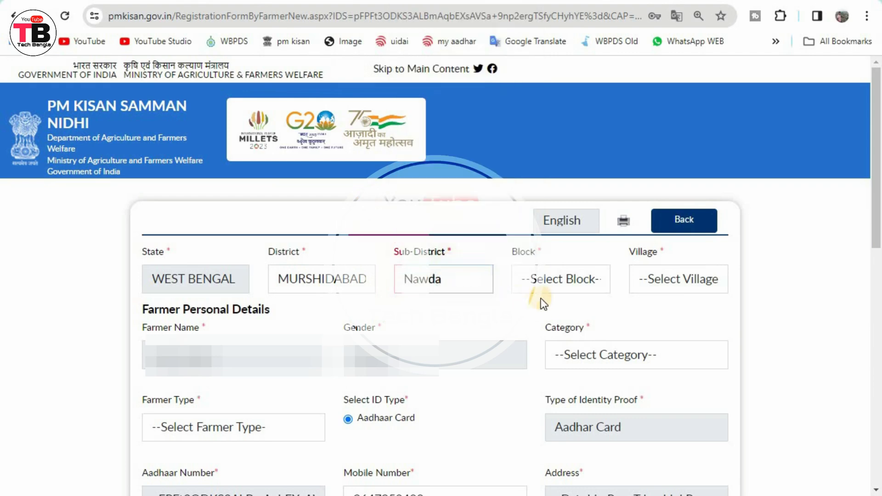
left_click(553, 279)
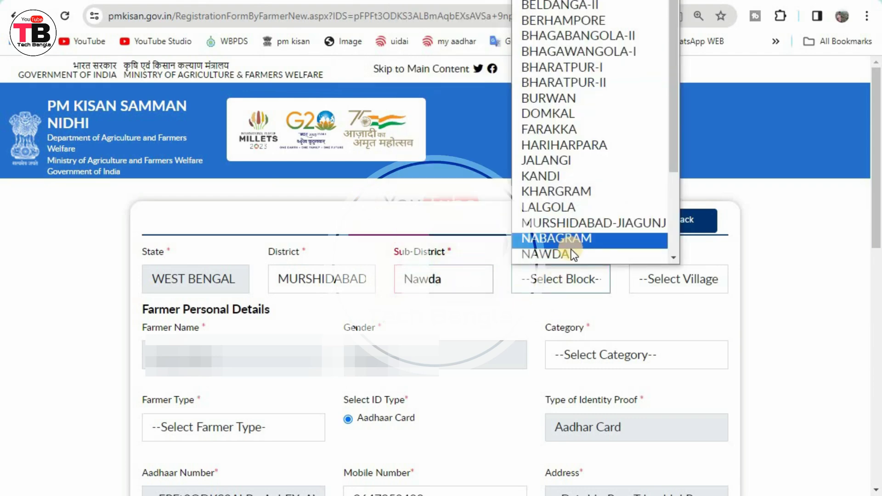
left_click(568, 253)
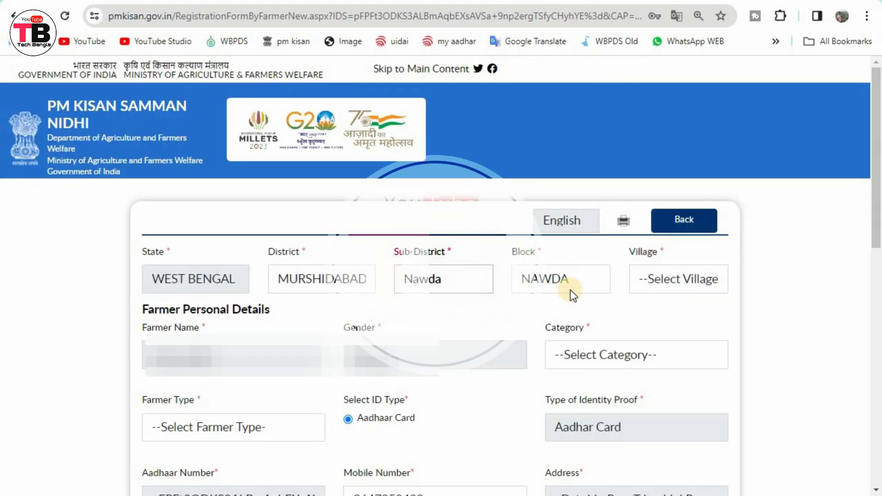
Choose Raypur as the village and outline the Farmer Name and Gender fields.
left_click(671, 272)
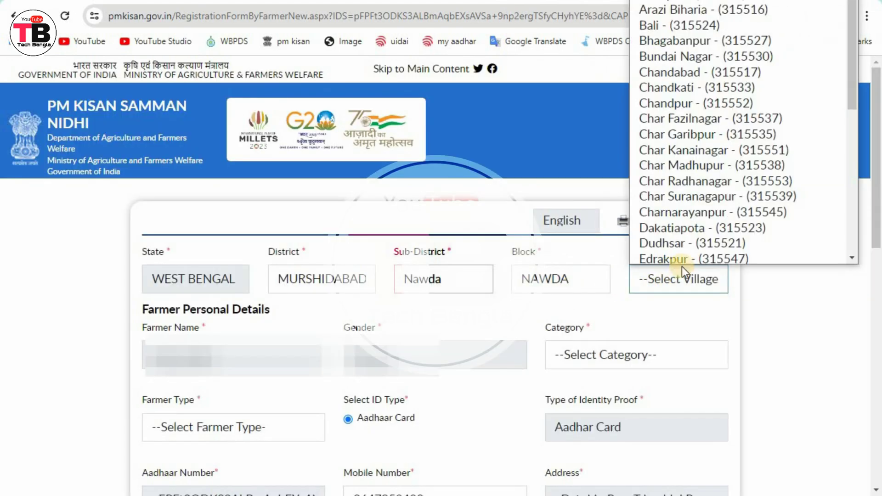
scroll(745, 171, "down", 5)
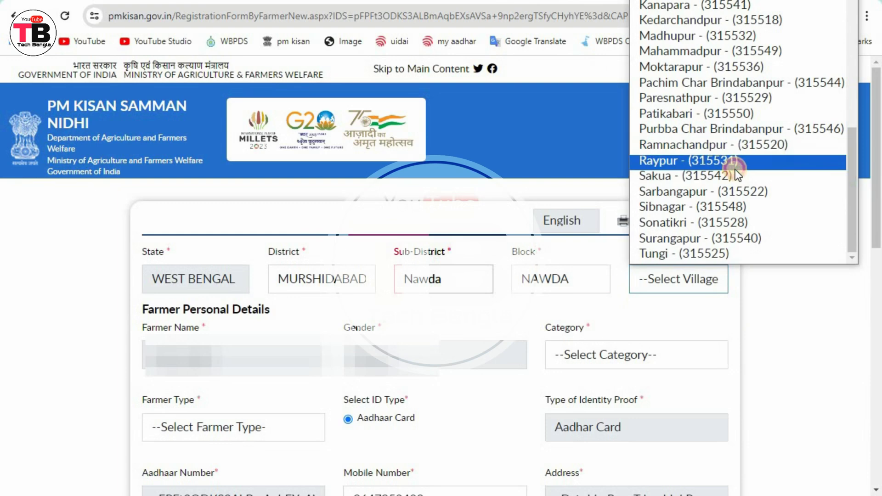
left_click(734, 164)
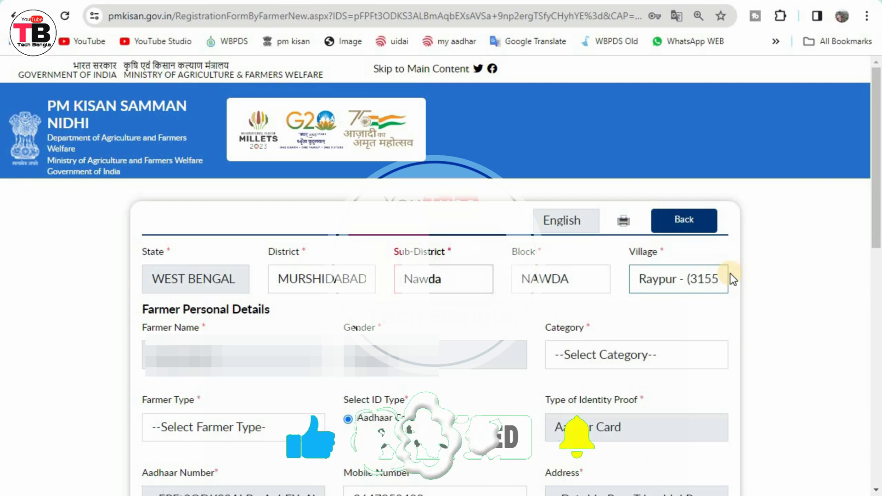
mouse_move(133, 338)
left_mouse_down()
mouse_move(240, 368)
mouse_move(275, 368)
left_mouse_up()
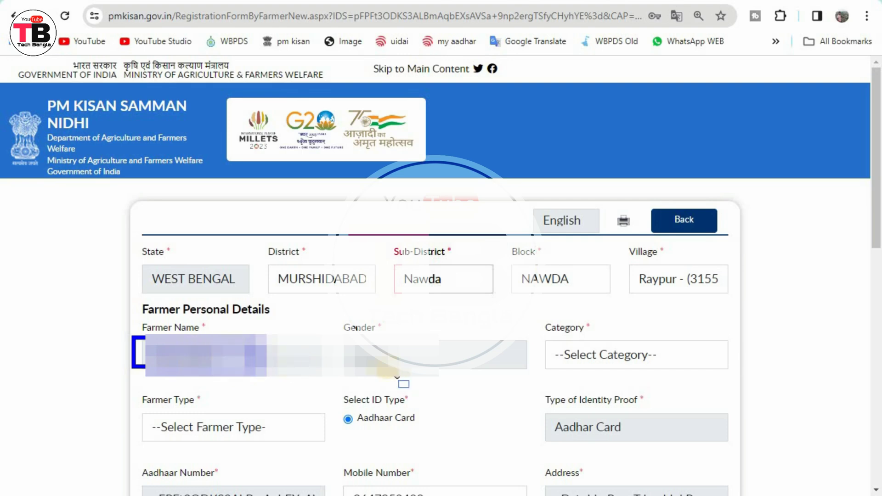
left_click_drag(337, 335, 487, 376)
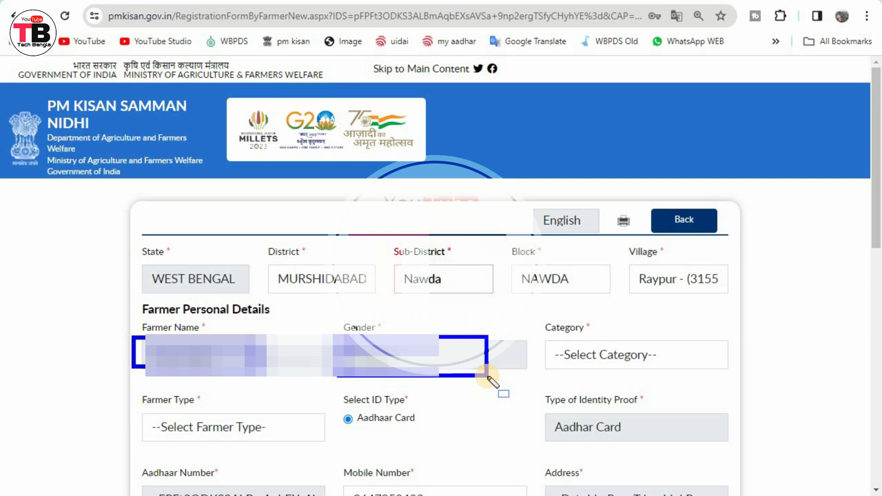
Set Category to General/Others and Farmer Type to Small (1-2Ha).
left_click(608, 355)
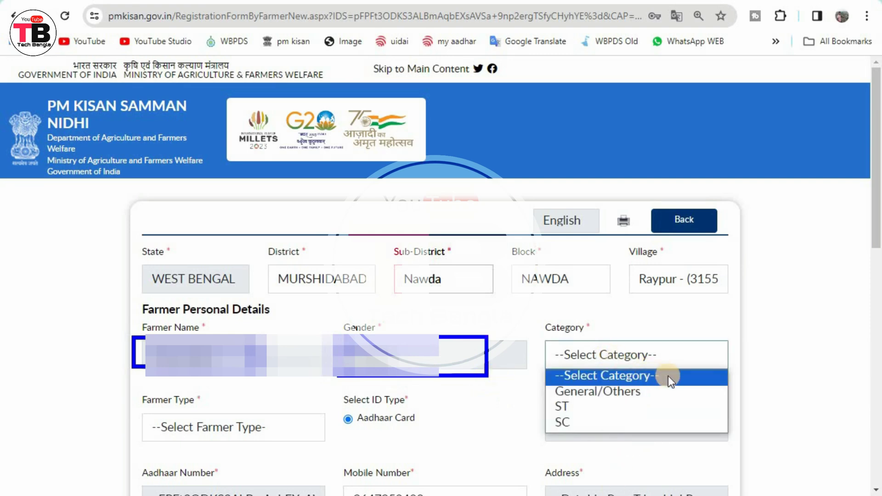
left_click(629, 390)
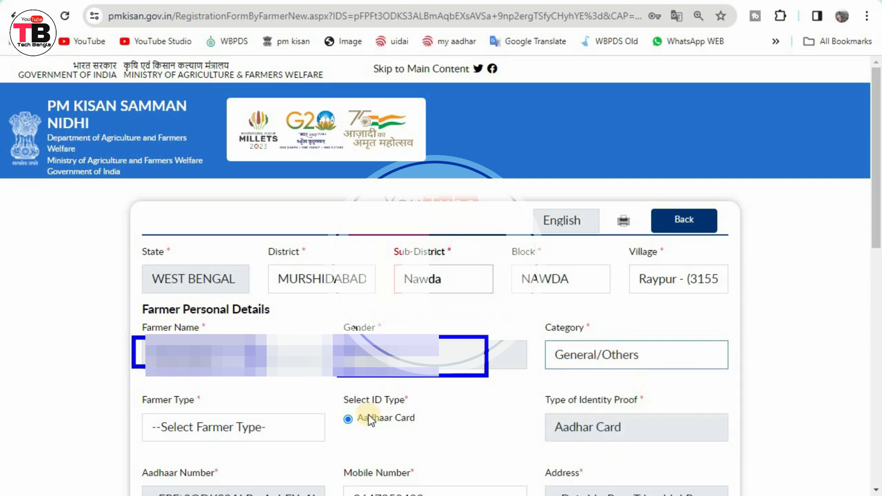
left_click(175, 429)
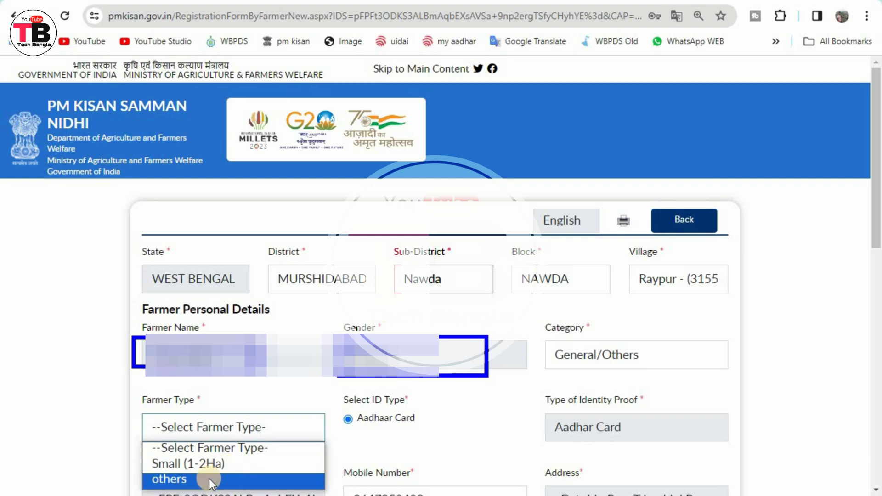
left_click(215, 468)
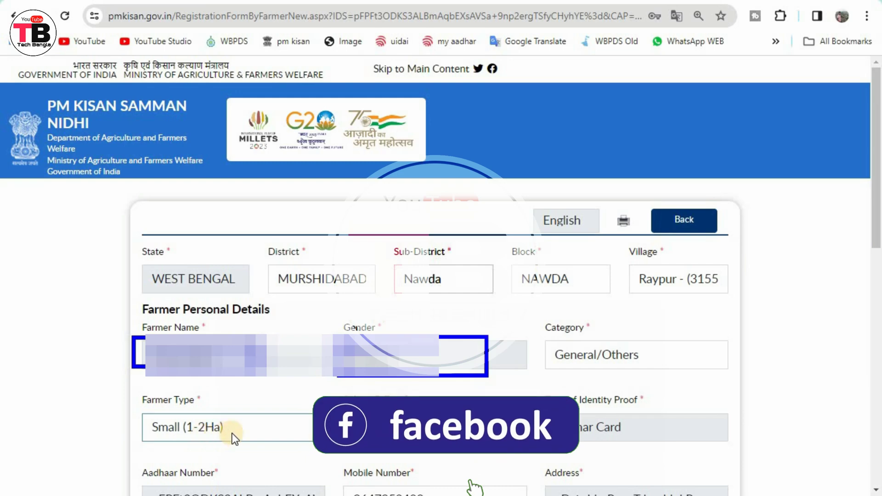
scroll(227, 433, "down", 5)
mouse_move(326, 114)
left_mouse_down()
mouse_move(374, 154)
mouse_move(432, 168)
left_mouse_up()
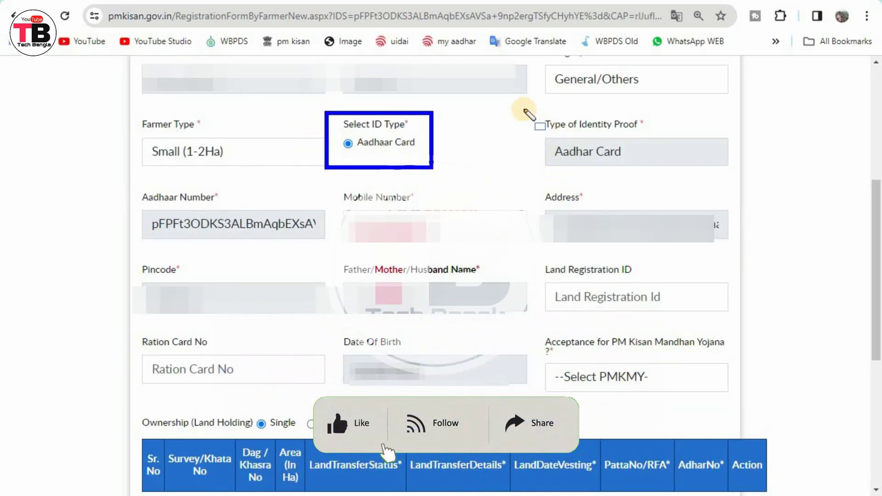
mouse_move(523, 109)
left_mouse_down()
mouse_move(526, 122)
mouse_move(636, 175)
mouse_move(724, 173)
mouse_move(735, 182)
left_mouse_up()
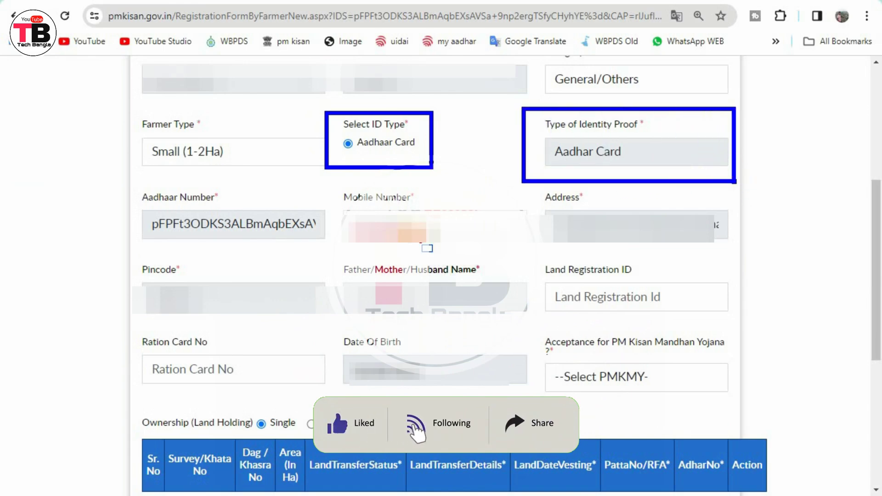
left_click_drag(124, 186, 321, 250)
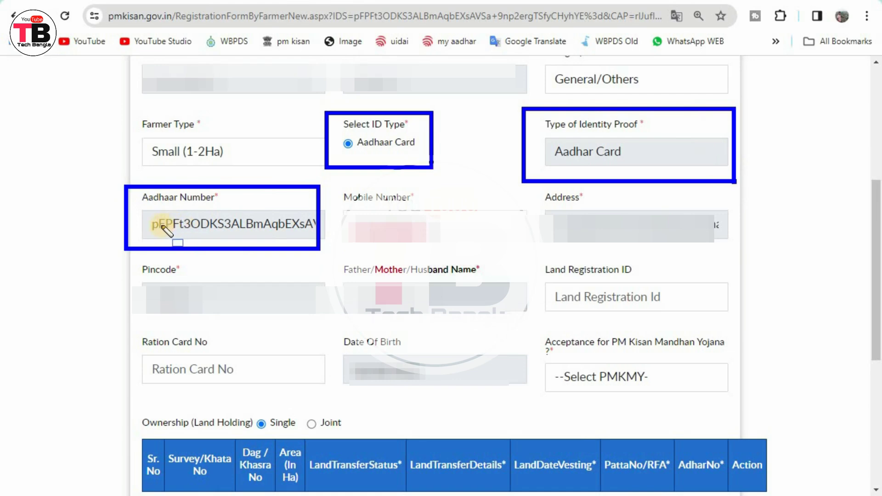
mouse_move(134, 212)
left_mouse_down()
mouse_move(164, 225)
mouse_move(311, 234)
left_mouse_up()
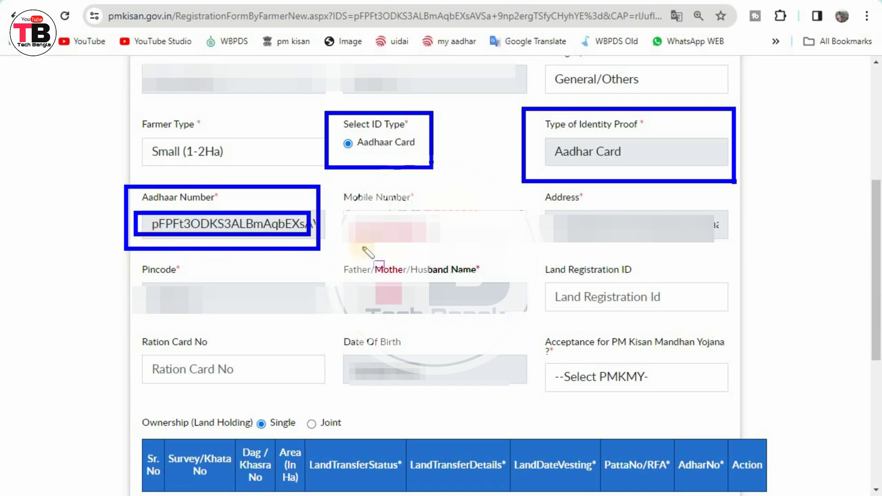
left_click_drag(340, 204, 504, 244)
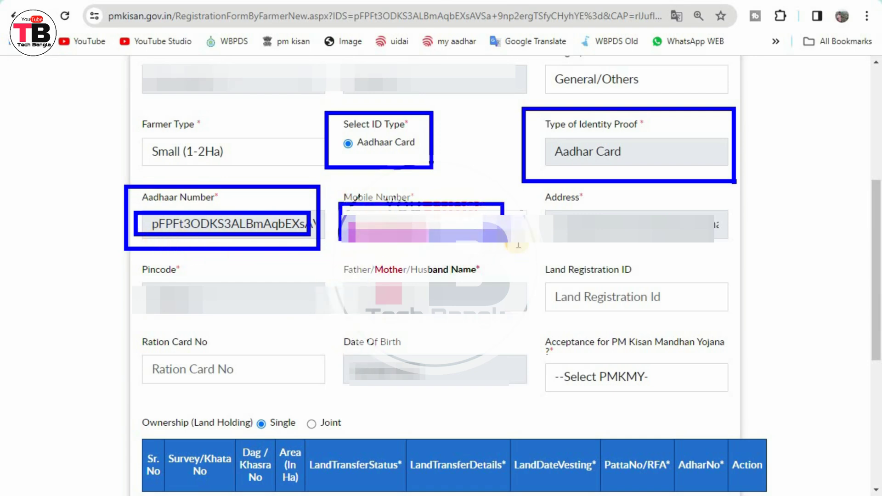
left_click_drag(541, 207, 750, 239)
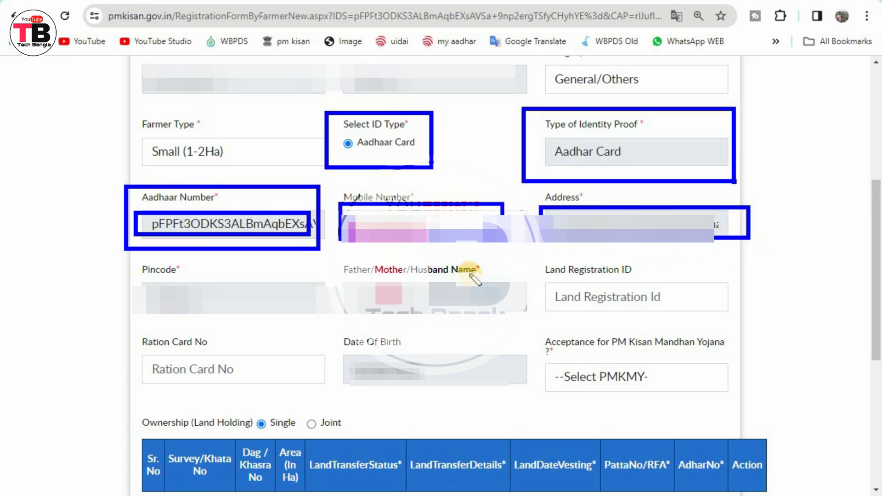
mouse_move(128, 290)
left_mouse_down()
mouse_move(193, 317)
mouse_move(245, 316)
left_mouse_up()
left_click_drag(338, 283, 464, 317)
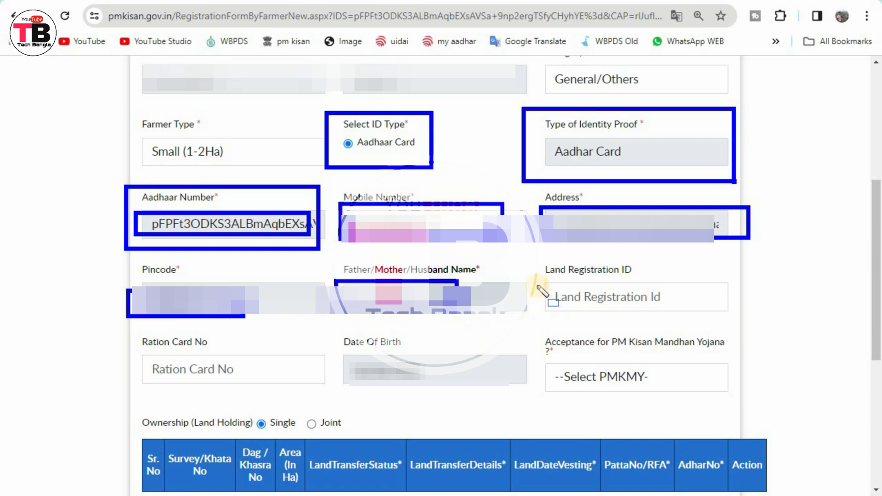
mouse_move(537, 285)
left_mouse_down()
mouse_move(607, 309)
mouse_move(738, 305)
mouse_move(738, 316)
left_mouse_up()
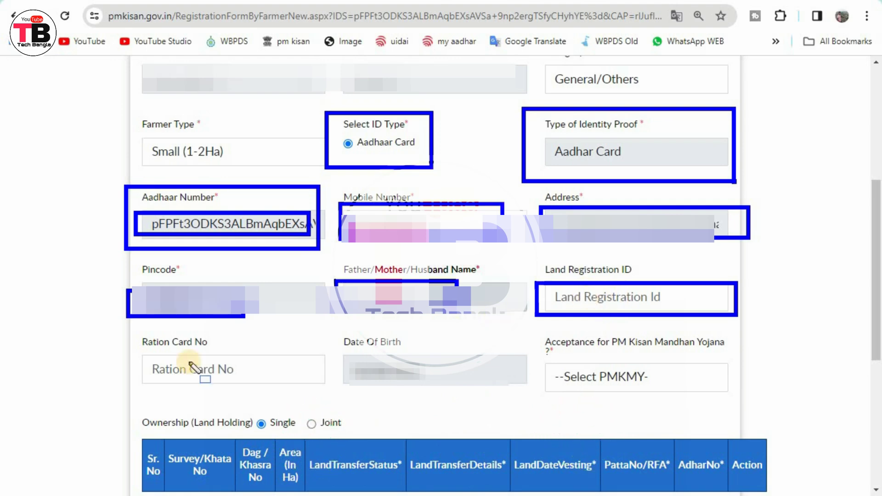
mouse_move(134, 352)
left_mouse_down()
mouse_move(196, 374)
mouse_move(321, 386)
left_mouse_up()
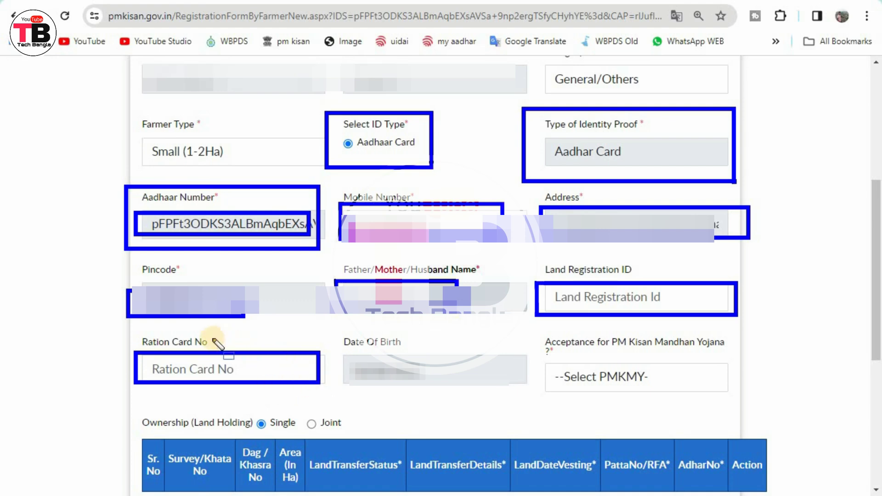
mouse_move(211, 331)
left_mouse_down()
mouse_move(269, 351)
mouse_move(263, 346)
left_mouse_up()
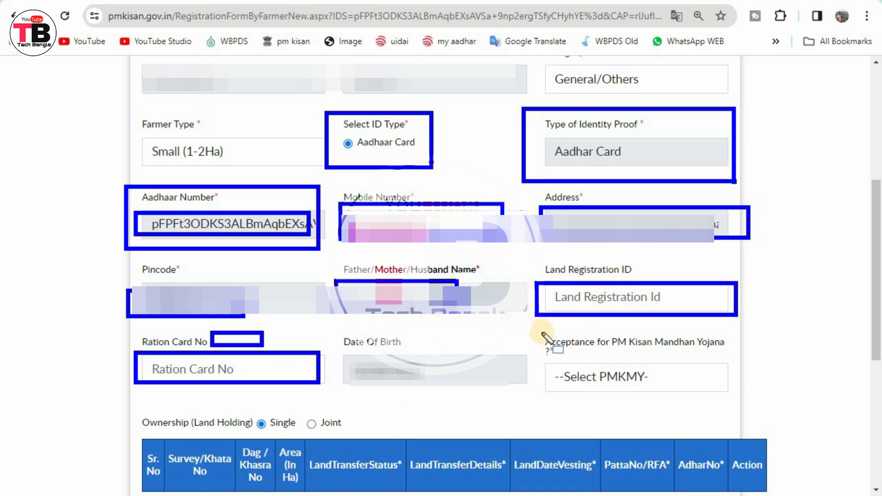
mouse_move(533, 336)
left_mouse_down()
mouse_move(551, 353)
mouse_move(587, 358)
left_mouse_up()
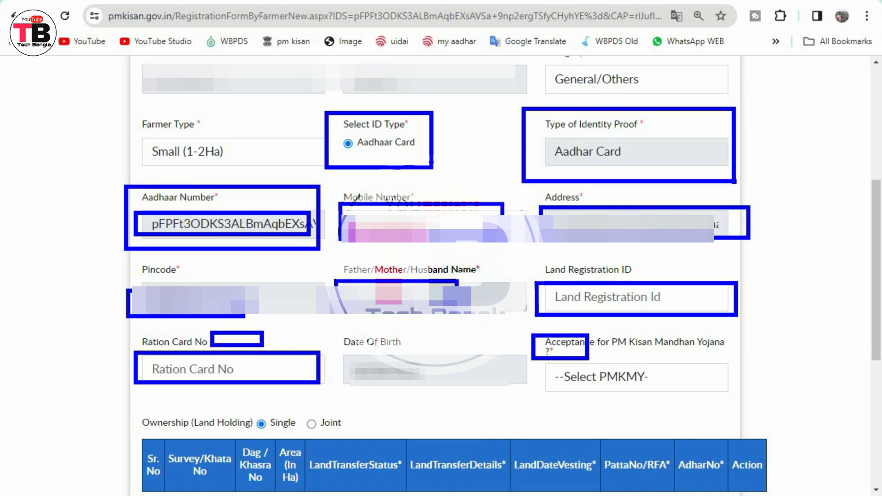
key("e")
mouse_move(132, 329)
left_mouse_down()
mouse_move(154, 360)
mouse_move(351, 405)
mouse_move(338, 392)
left_mouse_up()
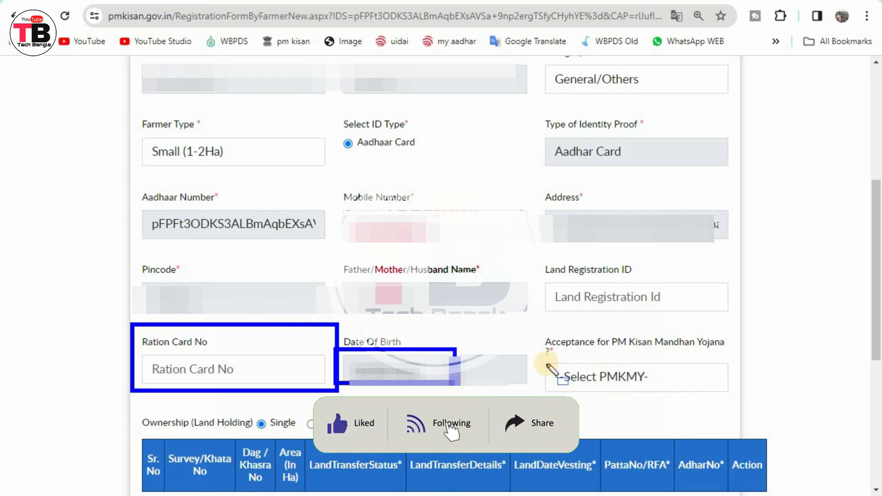
Answer No to PM Kisan Mandhan Yojana acceptance and outline the Ownership row below.
left_click(644, 377)
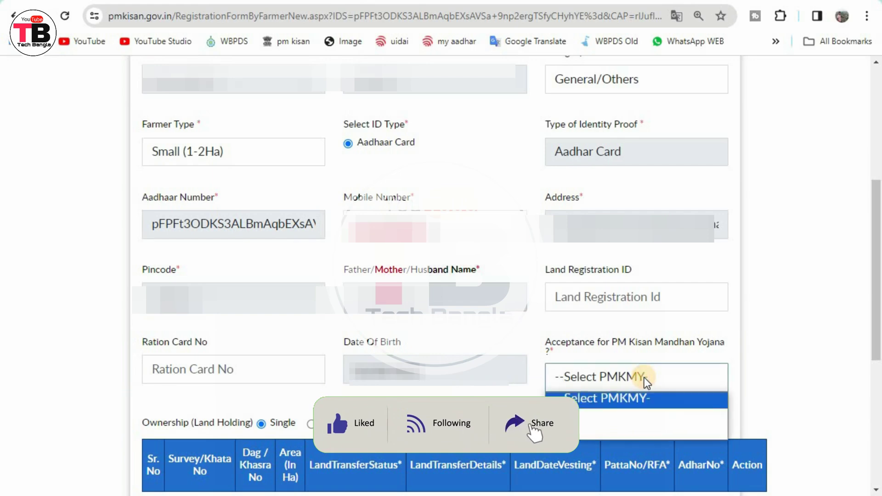
left_click(566, 431)
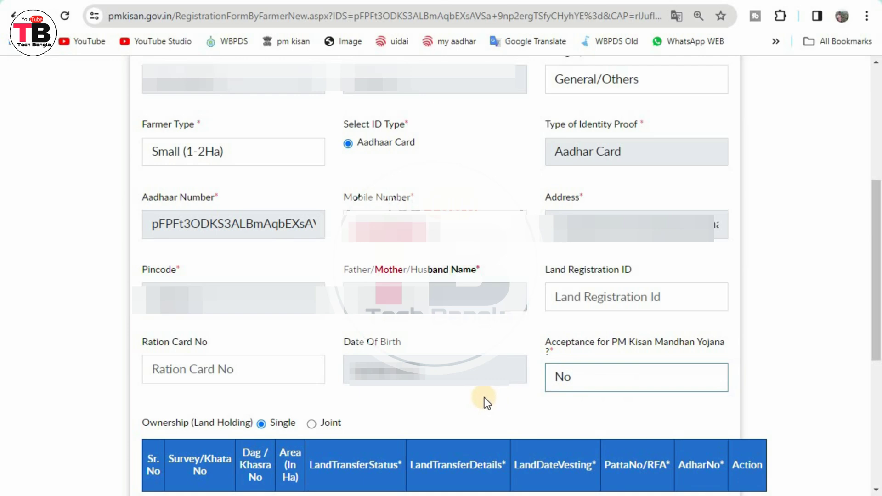
scroll(484, 397, "down", 6)
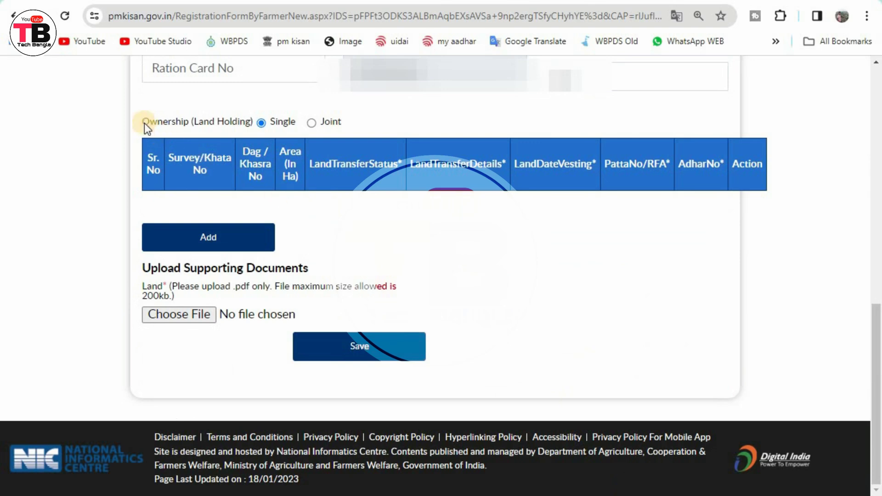
left_click_drag(123, 104, 183, 127)
mouse_move(296, 138)
left_mouse_down()
mouse_move(379, 133)
mouse_move(386, 142)
left_mouse_up()
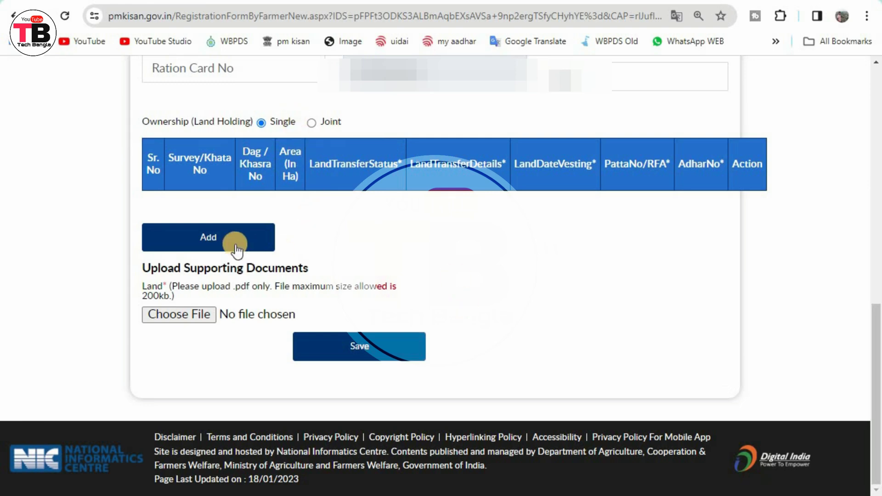
left_click(206, 240)
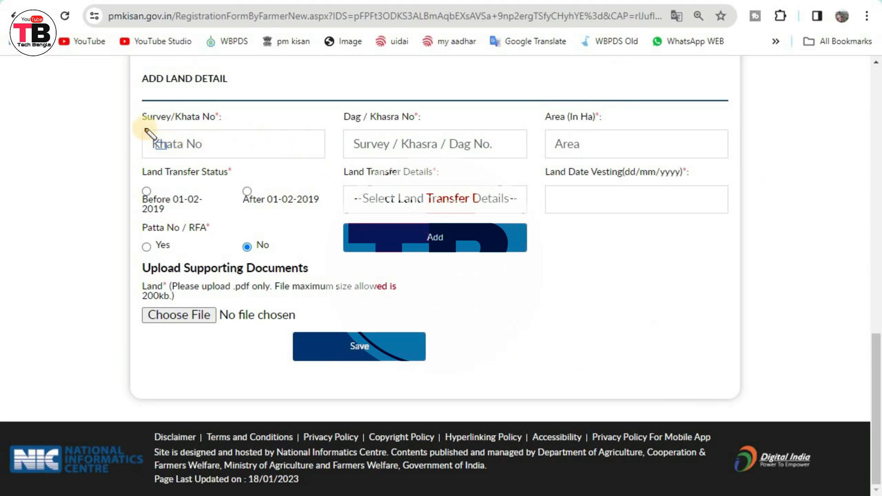
left_click_drag(142, 127, 281, 156)
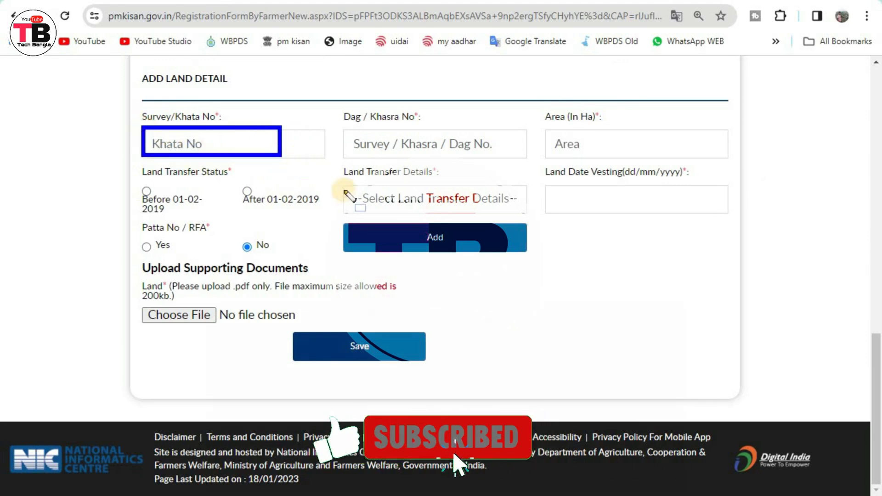
left_click_drag(340, 127, 502, 156)
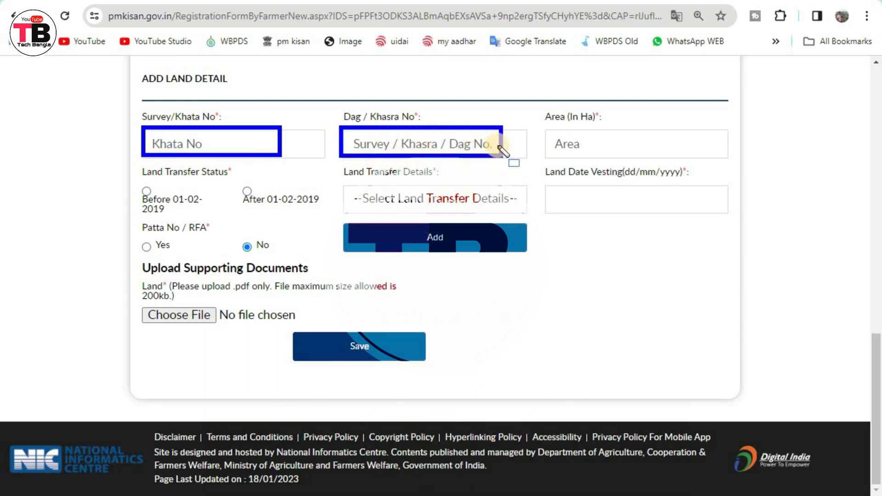
mouse_move(539, 125)
left_mouse_down()
mouse_move(577, 151)
mouse_move(658, 156)
left_mouse_up()
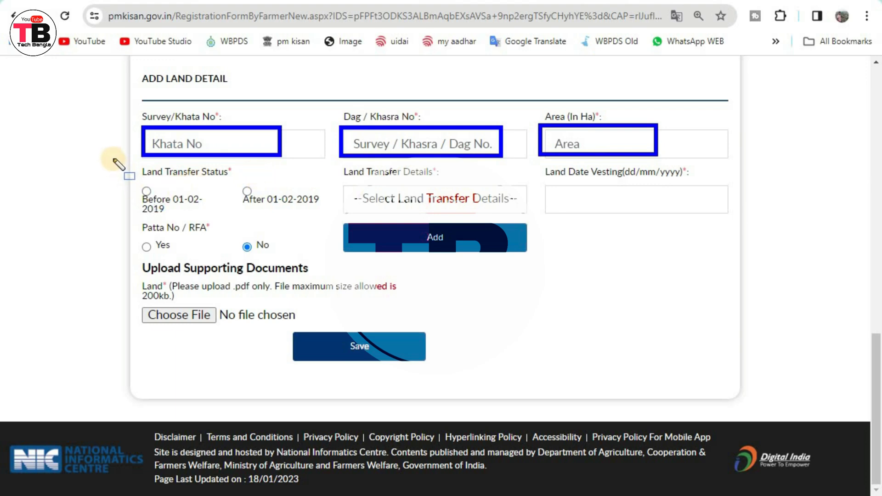
mouse_move(112, 156)
left_mouse_down()
mouse_move(280, 230)
mouse_move(330, 230)
left_mouse_up()
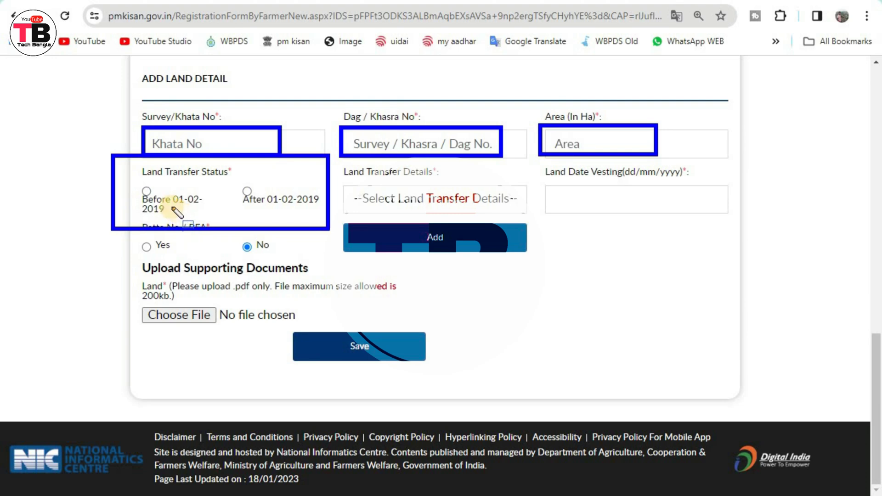
left_click_drag(173, 189, 207, 212)
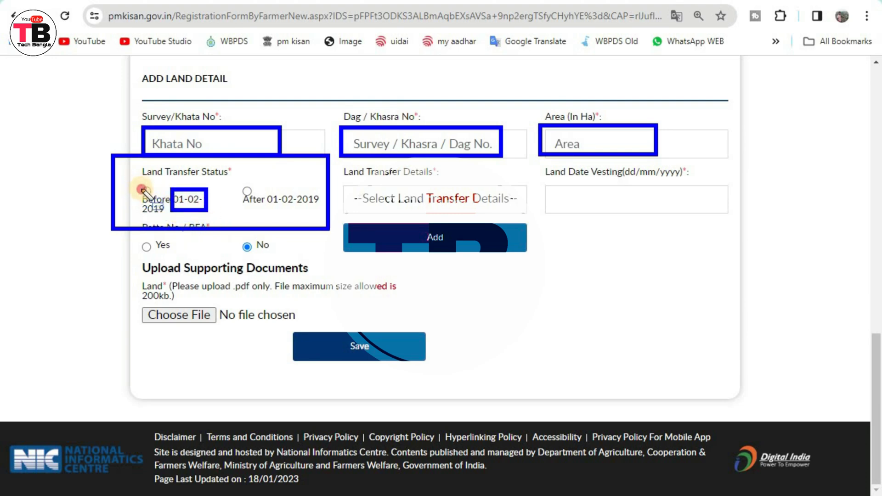
left_click_drag(139, 184, 151, 198)
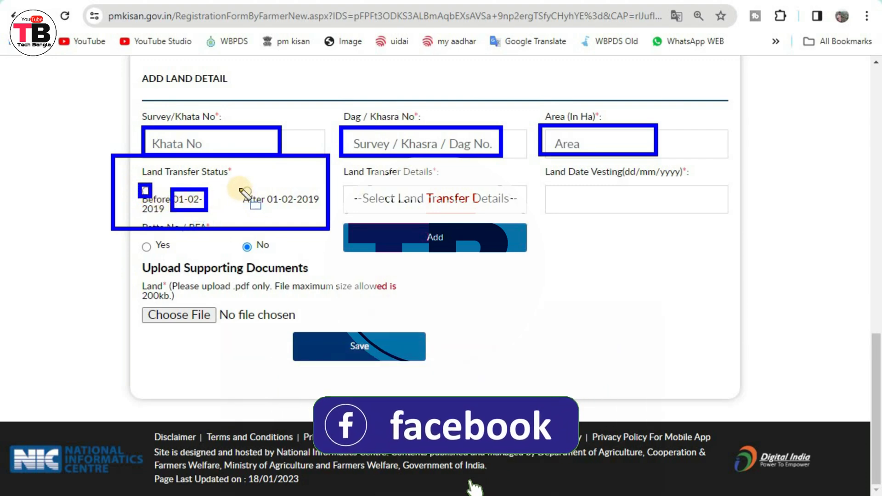
left_click_drag(238, 187, 268, 198)
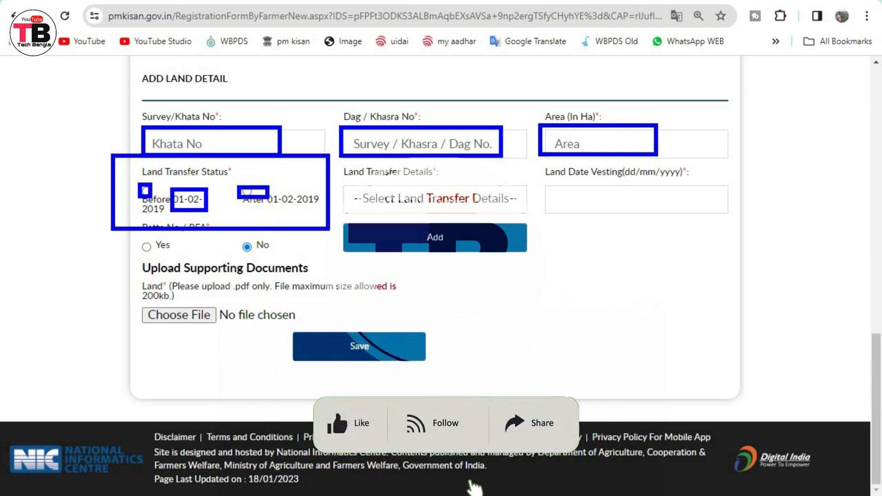
key("Escape")
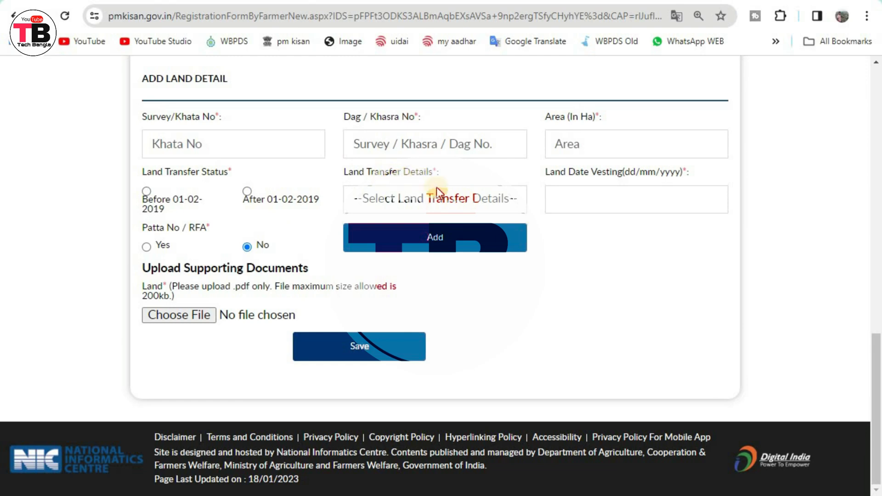
Try Death of Husband, then set Death of Father and outline the previous owner's Aadhaar field.
left_click(427, 201)
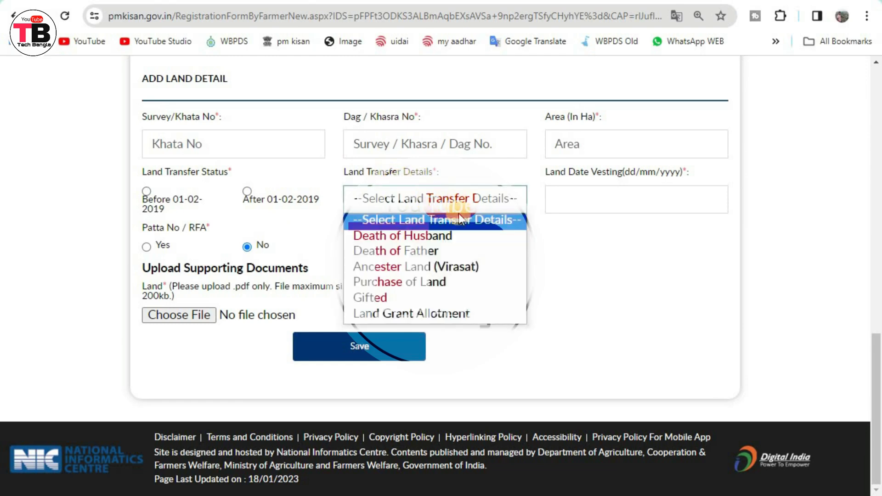
left_click(442, 238)
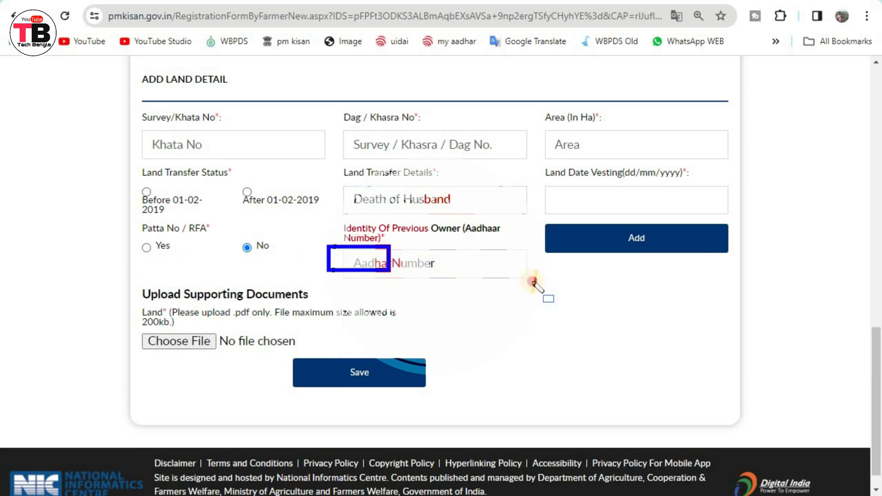
left_click(429, 199)
left_click(427, 251)
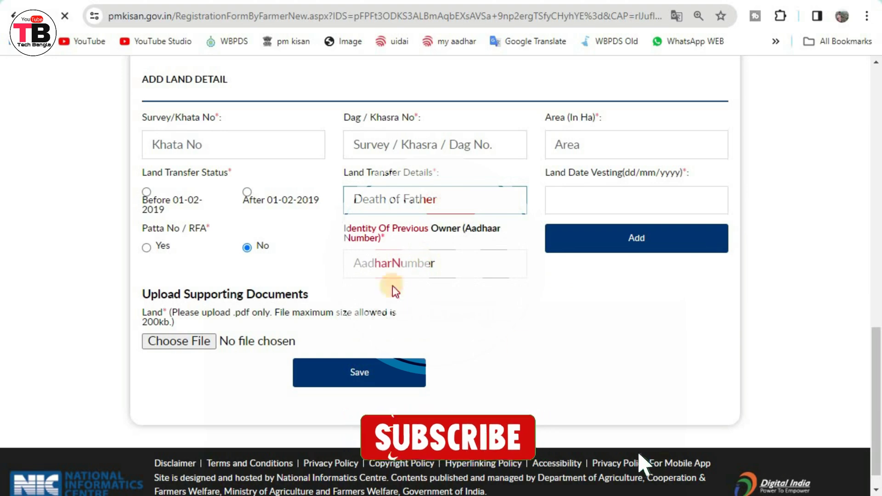
mouse_move(329, 240)
left_mouse_down()
mouse_move(467, 288)
mouse_move(521, 284)
left_mouse_up()
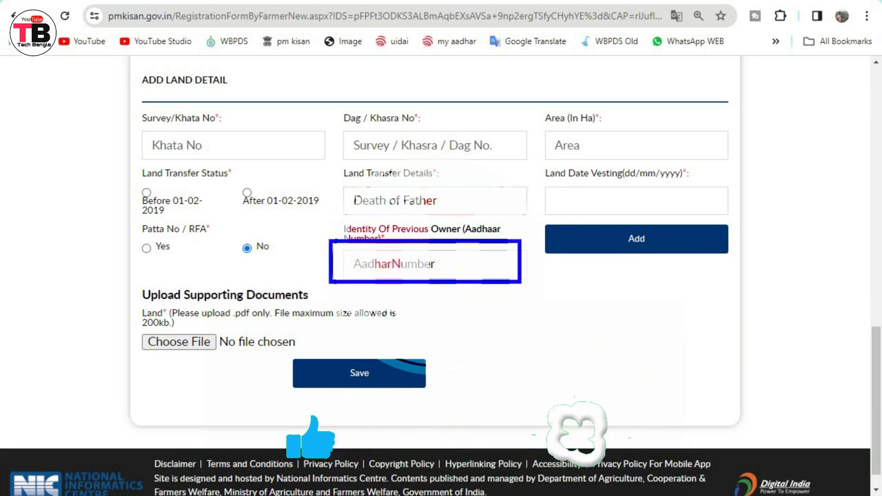
left_click(402, 276)
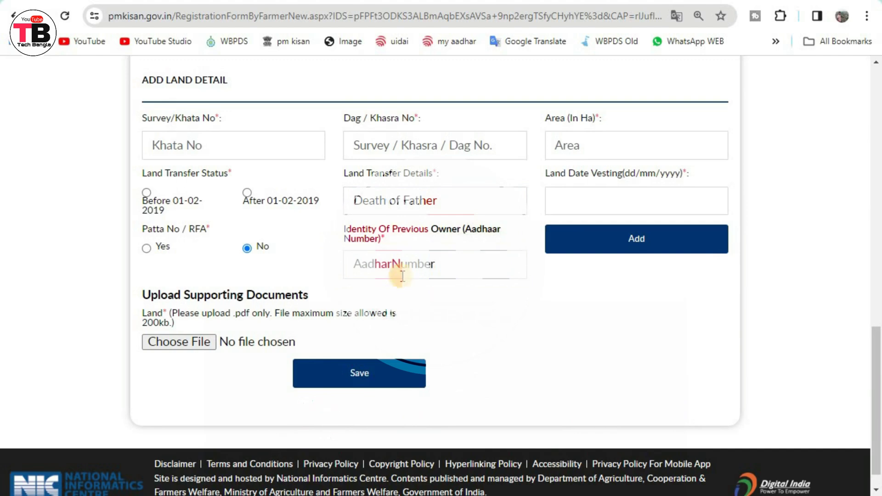
left_click(409, 201)
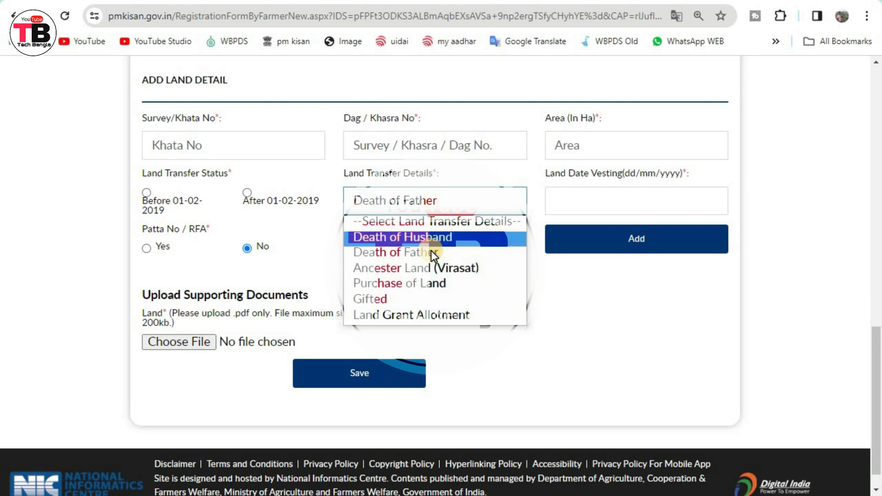
Choose Purchase of Land, outline Land Date Vesting, Add and Upload sections, and save the land details.
left_click(511, 283)
mouse_move(538, 185)
left_mouse_down()
mouse_move(650, 221)
mouse_move(726, 232)
left_mouse_up()
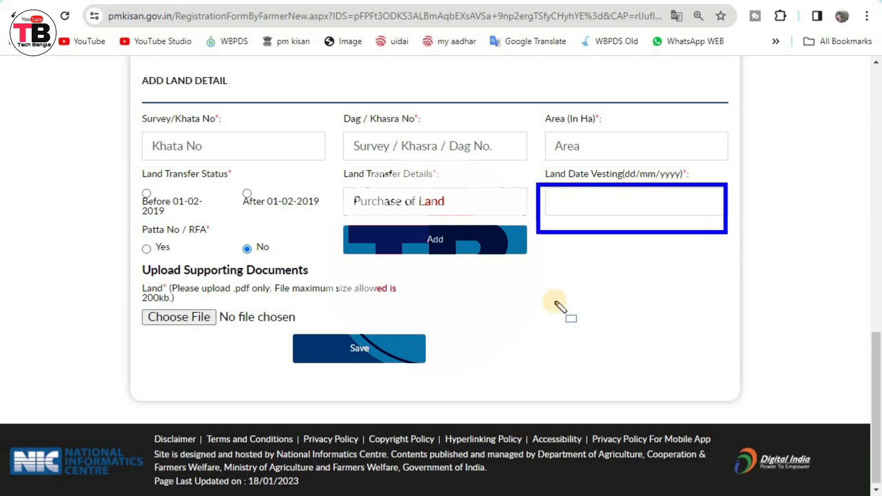
left_click_drag(358, 224, 504, 251)
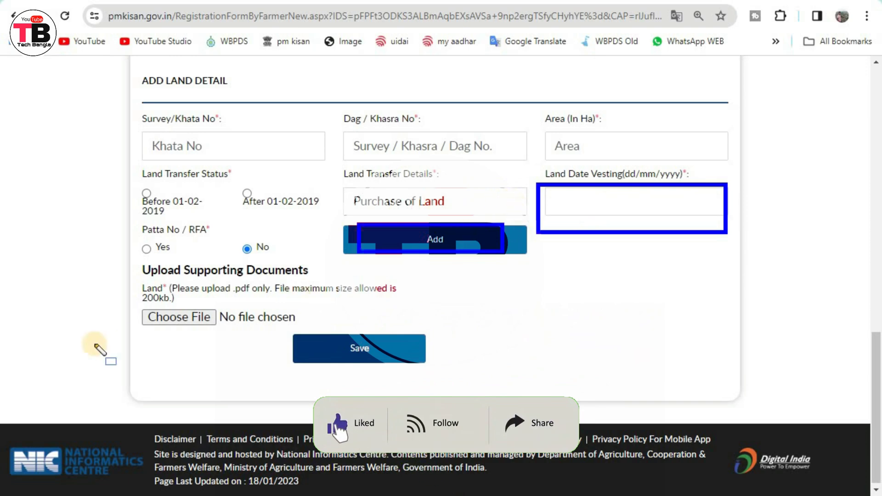
left_click_drag(123, 258, 333, 281)
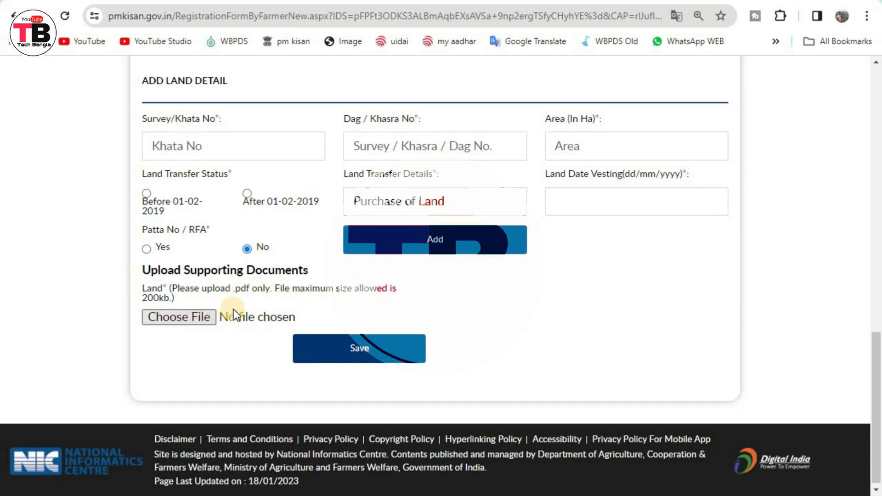
left_click(378, 345)
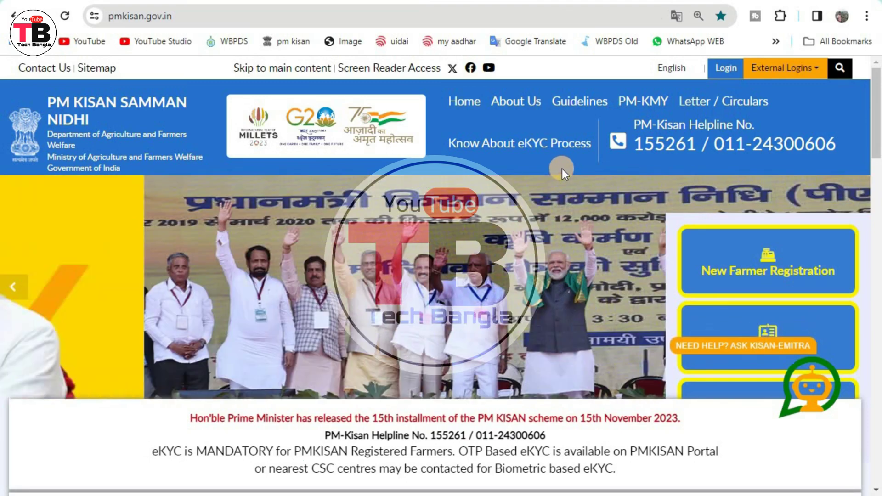
Scroll to Farmers Corner and open the Status of Self Registered Farmer check.
scroll(548, 258, "down", 6)
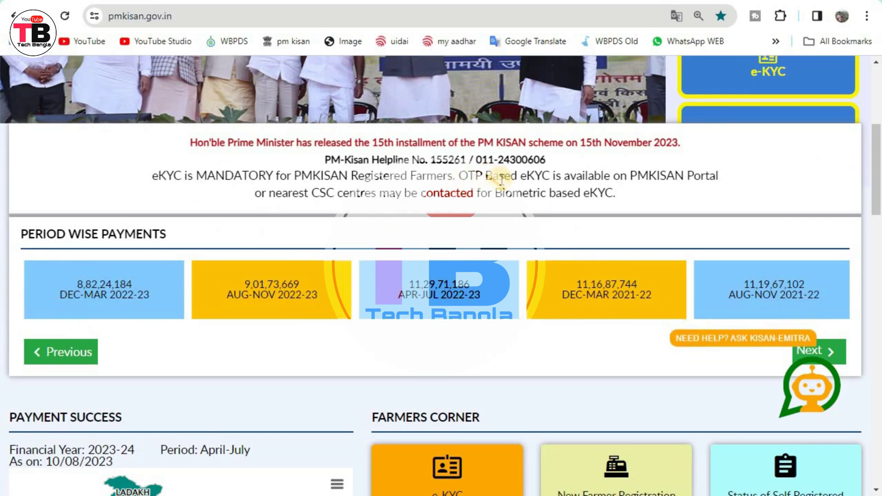
scroll(500, 179, "up", 6)
scroll(418, 220, "down", 6)
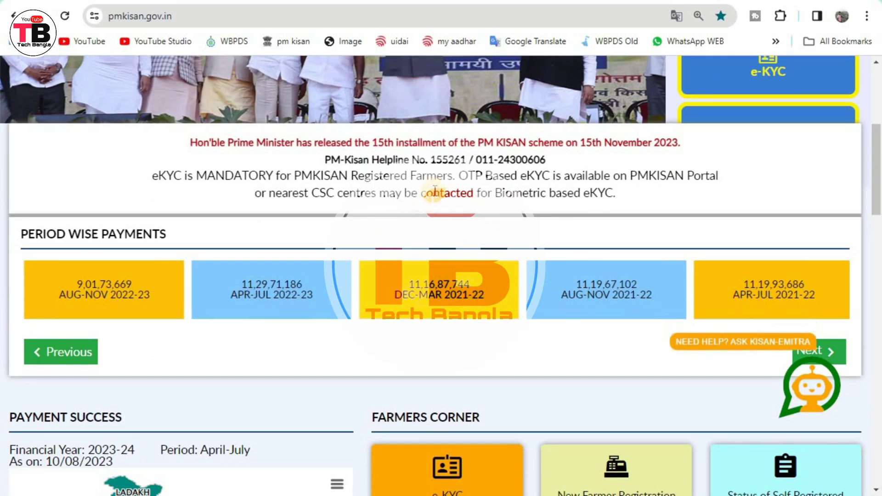
scroll(429, 202, "down", 6)
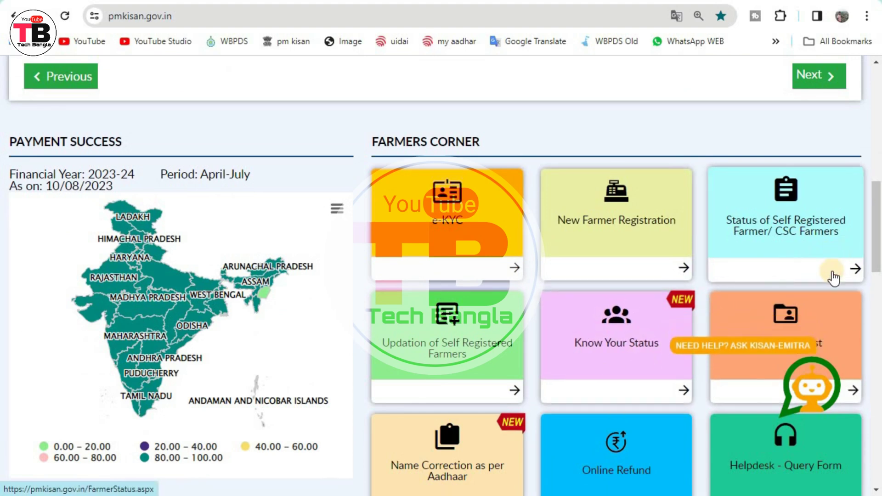
left_click(839, 275)
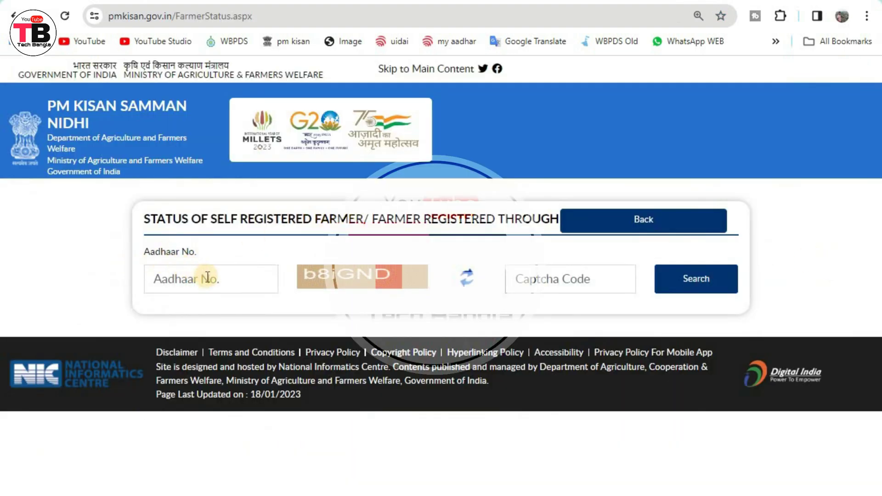
Enter the farmer's Aadhaar number and outline the captcha, its entry box and the Search button.
left_click(208, 277)
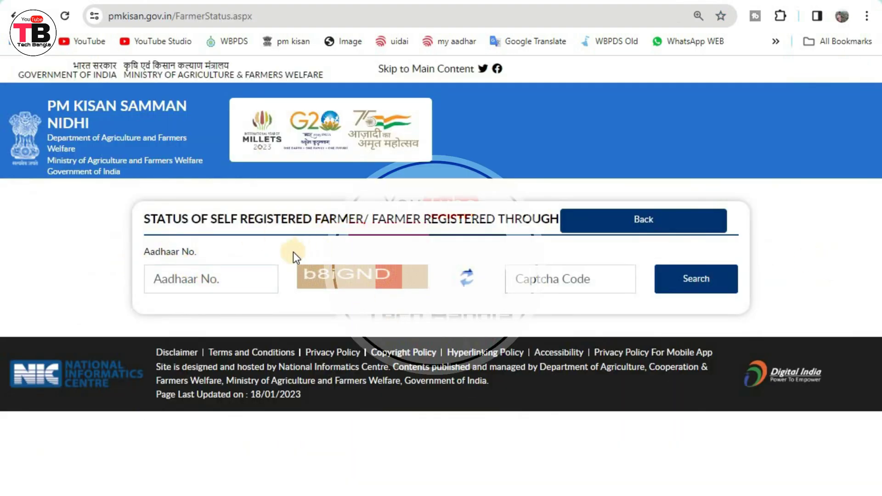
left_click_drag(286, 266, 447, 288)
mouse_move(490, 258)
left_mouse_down()
mouse_move(528, 287)
mouse_move(612, 300)
left_mouse_up()
left_click_drag(640, 256, 766, 311)
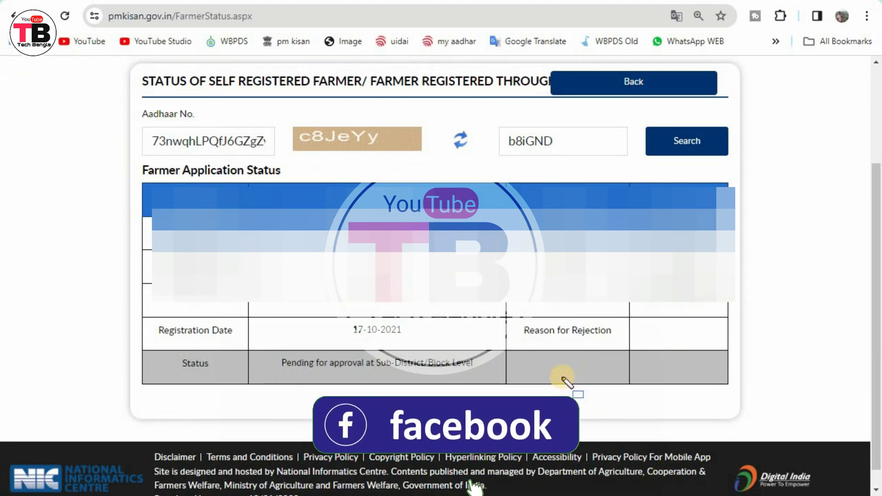
Outline the farmer details, the Pending for approval at Sub-District/Block Level status, and empty rejection reason.
mouse_move(149, 211)
left_mouse_down()
mouse_move(239, 276)
mouse_move(747, 288)
mouse_move(771, 279)
mouse_move(745, 341)
mouse_move(748, 270)
mouse_move(737, 262)
left_mouse_up()
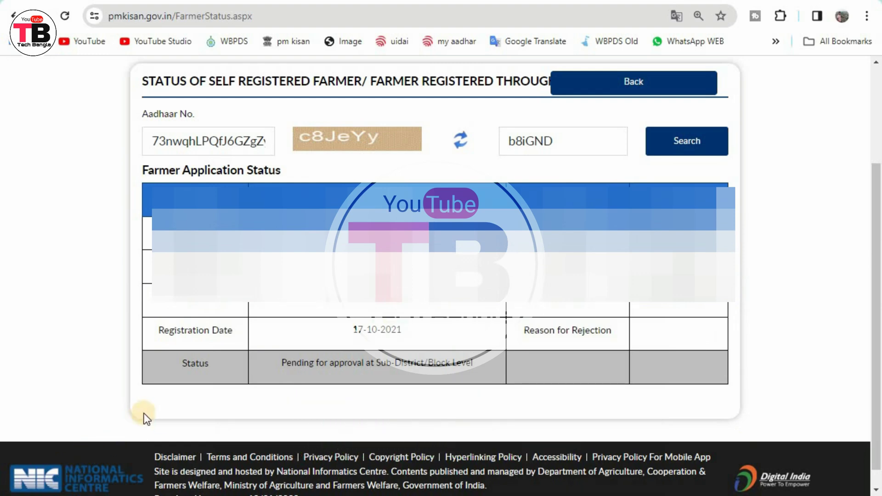
left_click_drag(133, 352, 229, 384)
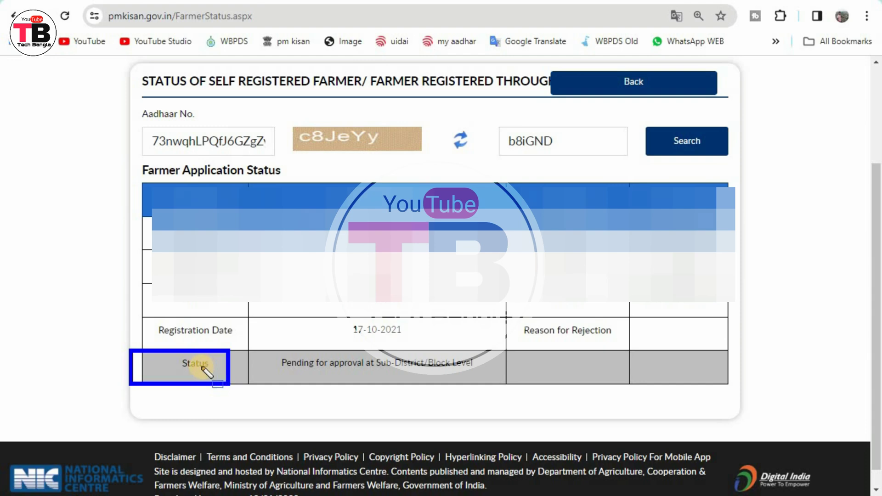
mouse_move(260, 348)
left_mouse_down()
mouse_move(299, 380)
mouse_move(509, 385)
left_mouse_up()
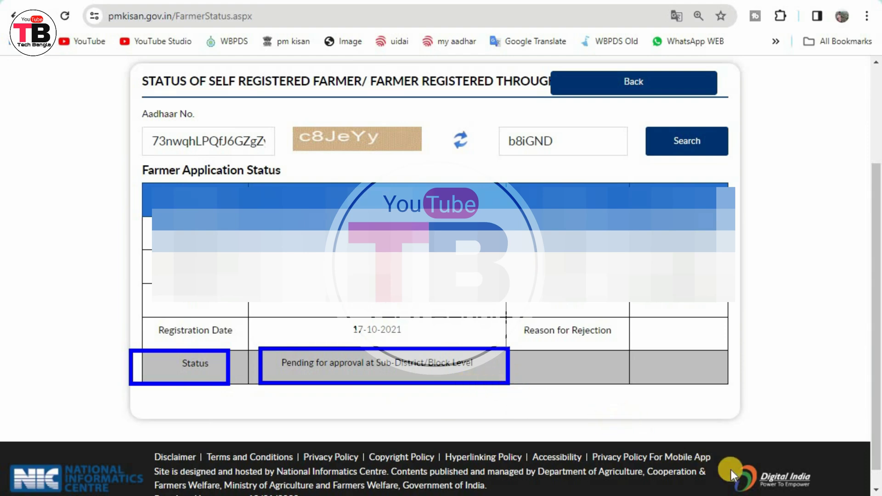
key("Escape")
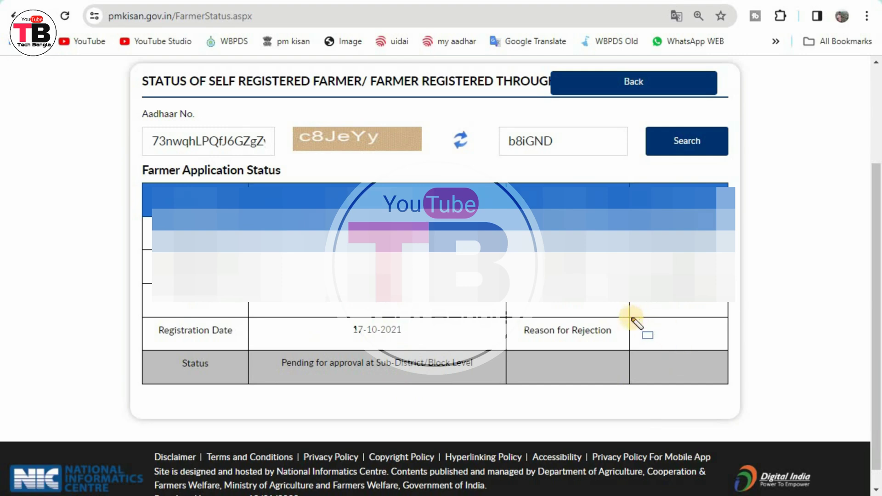
left_click_drag(690, 349, 723, 349)
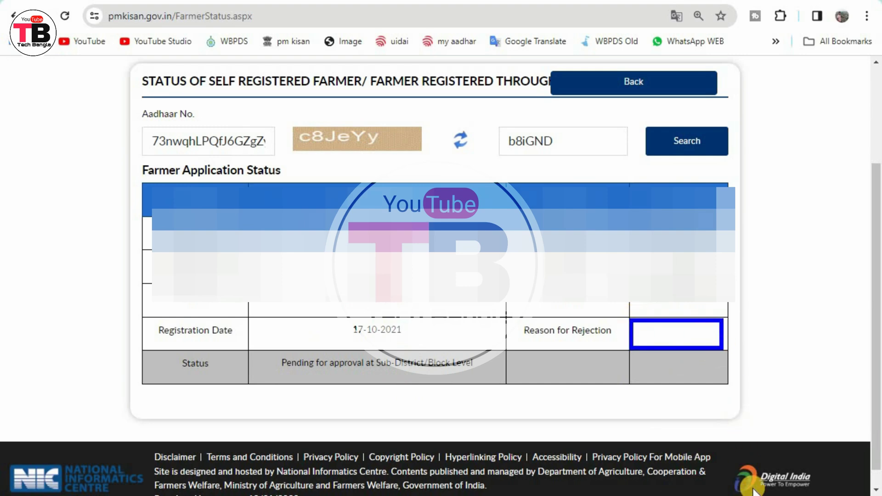